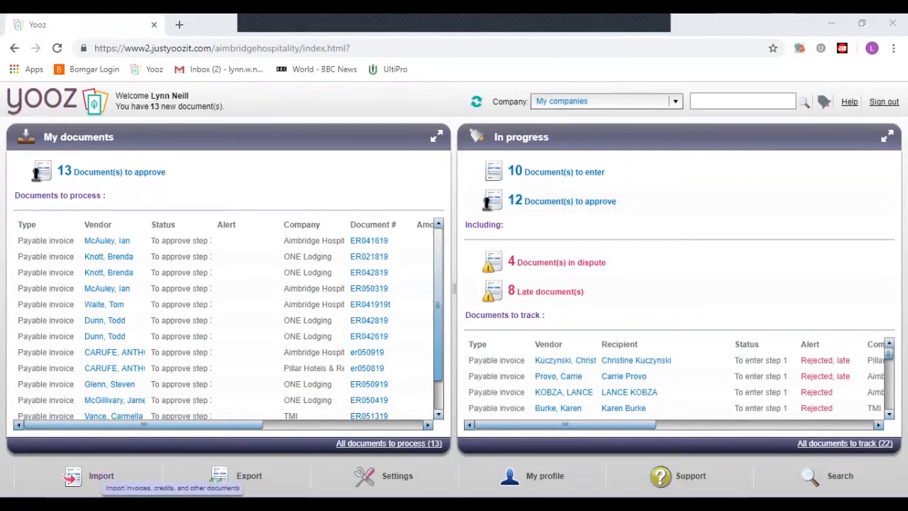
- Start a document import and choose the file 2 hotels same corp exp rept.pdf from the Training examples folder
{"action": "left_click", "coordinate": [99, 476]}
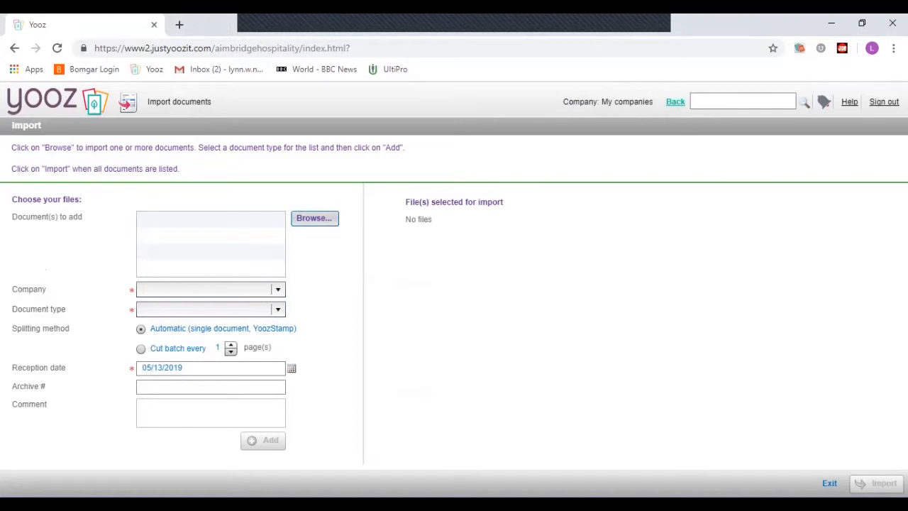
{"action": "left_click", "coordinate": [314, 218]}
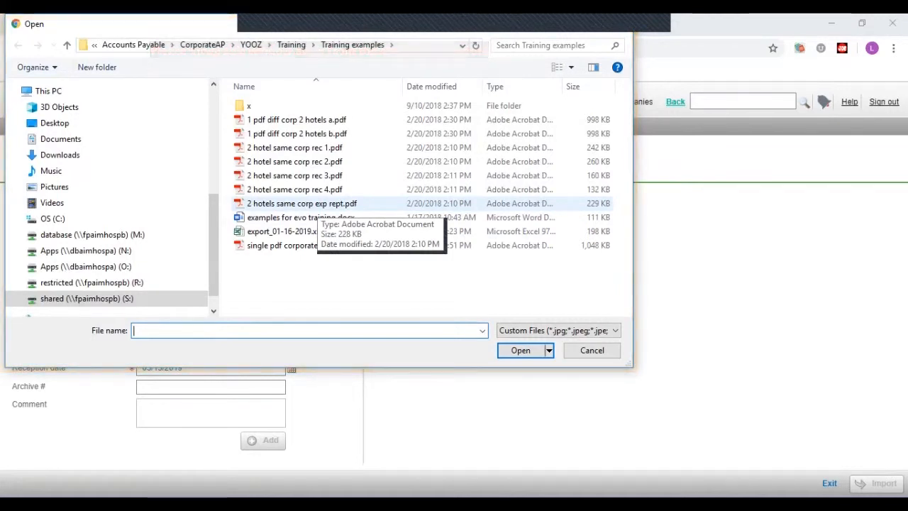
{"action": "left_click", "coordinate": [305, 204]}
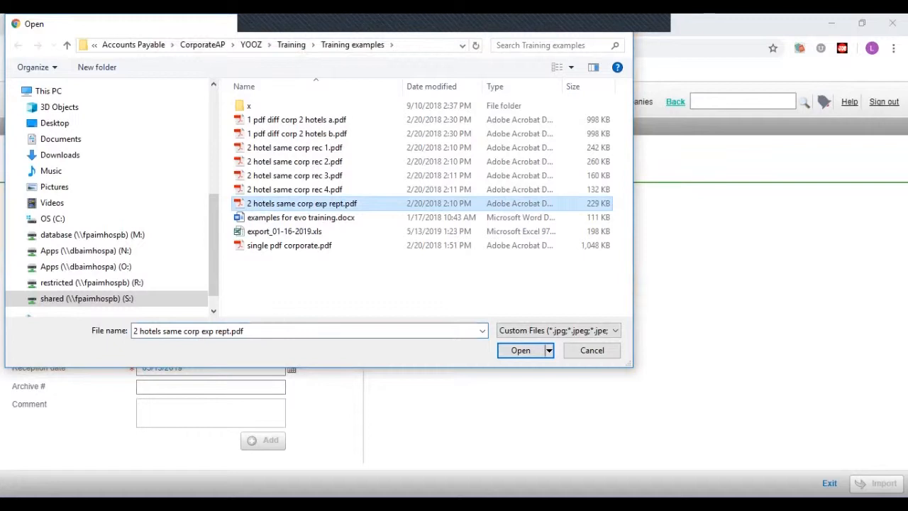
{"action": "key", "text": "Return"}
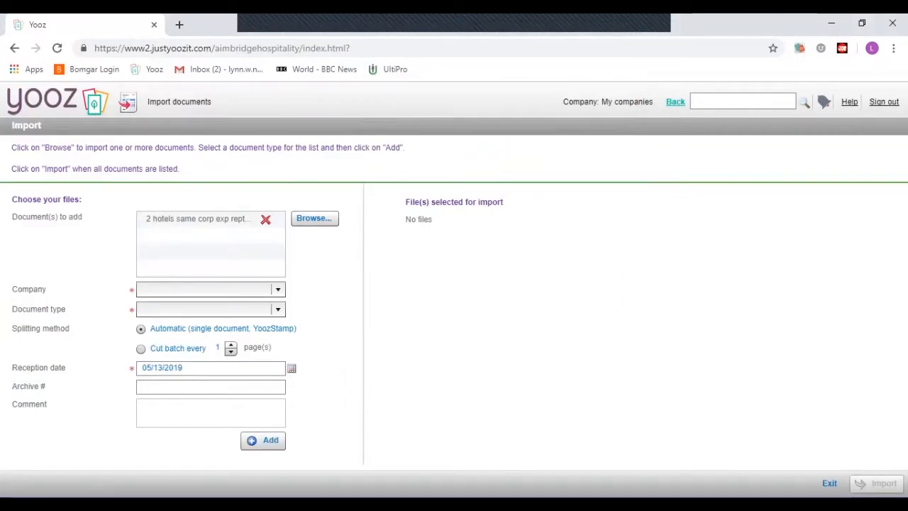
- Import the expense report as a Payable invoice for Aimbridge Hospitality, LLC and return to the home page
{"action": "left_click", "coordinate": [278, 290]}
{"action": "left_click", "coordinate": [191, 305]}
{"action": "left_click", "coordinate": [278, 309]}
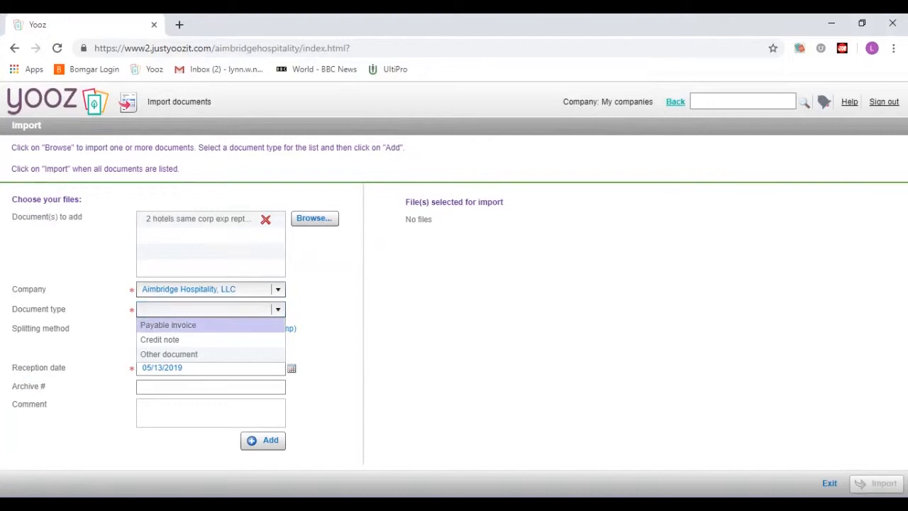
{"action": "left_click", "coordinate": [170, 325]}
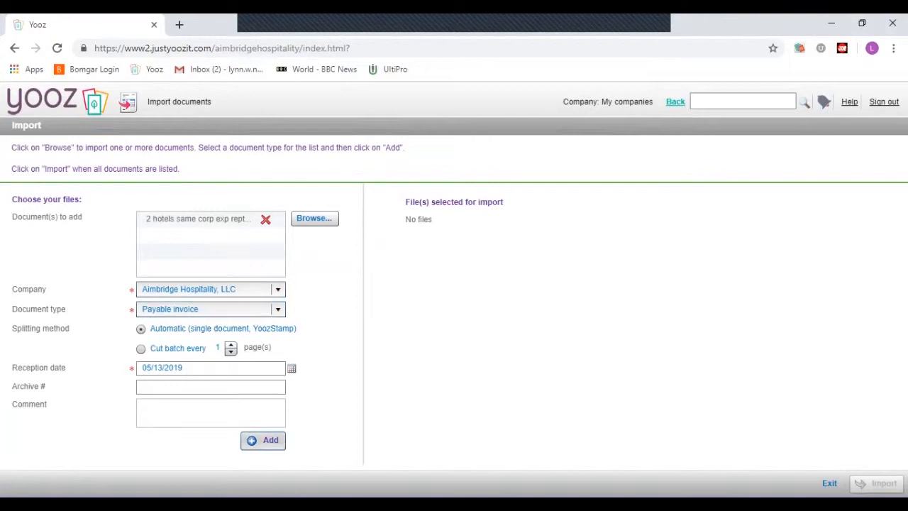
{"action": "left_click", "coordinate": [263, 440]}
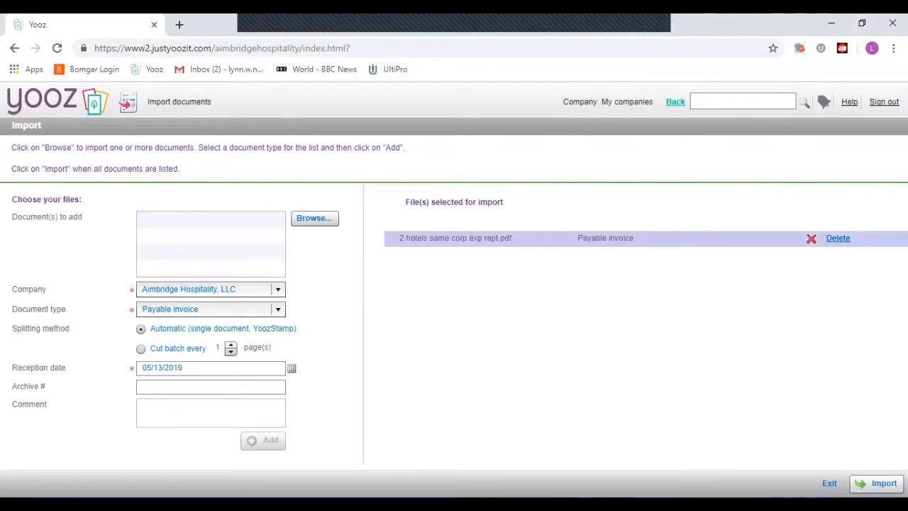
{"action": "left_click", "coordinate": [877, 483]}
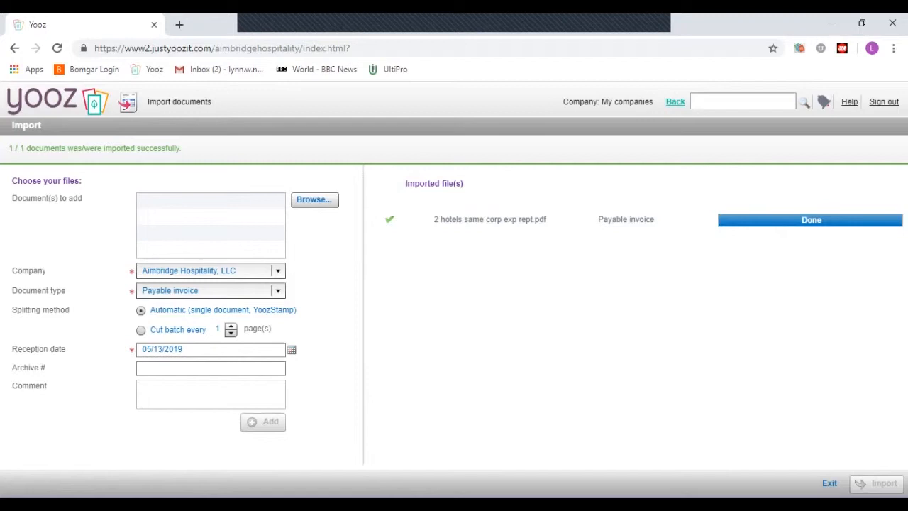
{"action": "left_click", "coordinate": [675, 102]}
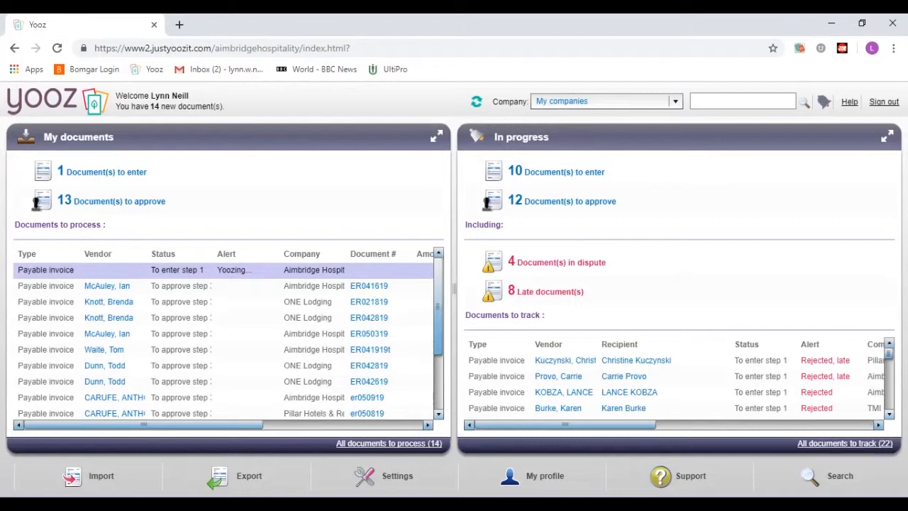
- Start another document import and choose the four files 2 hotel same corp rec 1.pdf through 2 hotel same corp rec 4.pdf
{"action": "left_click", "coordinate": [101, 476]}
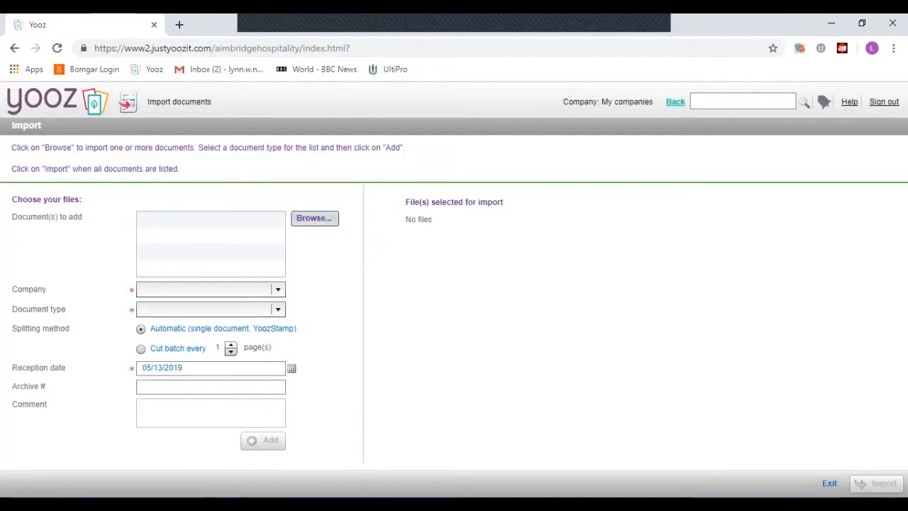
{"action": "left_click", "coordinate": [314, 218]}
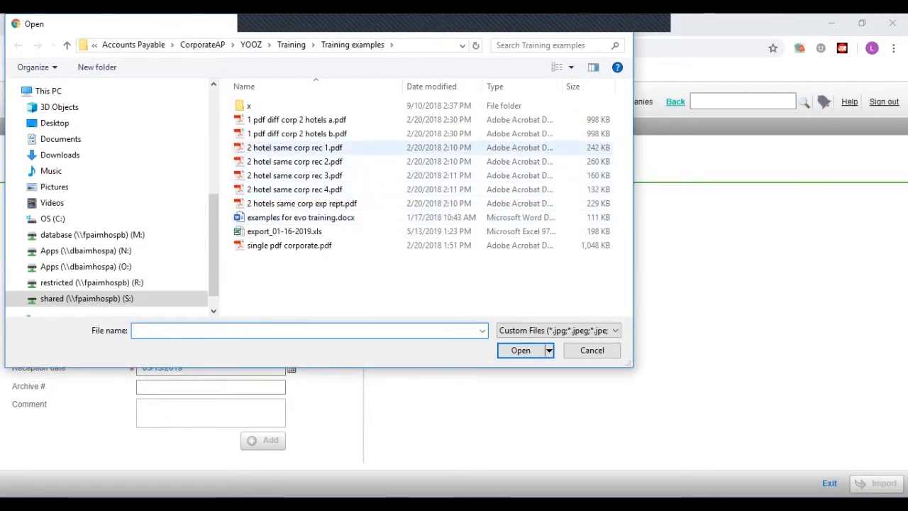
{"action": "left_click", "coordinate": [294, 148]}
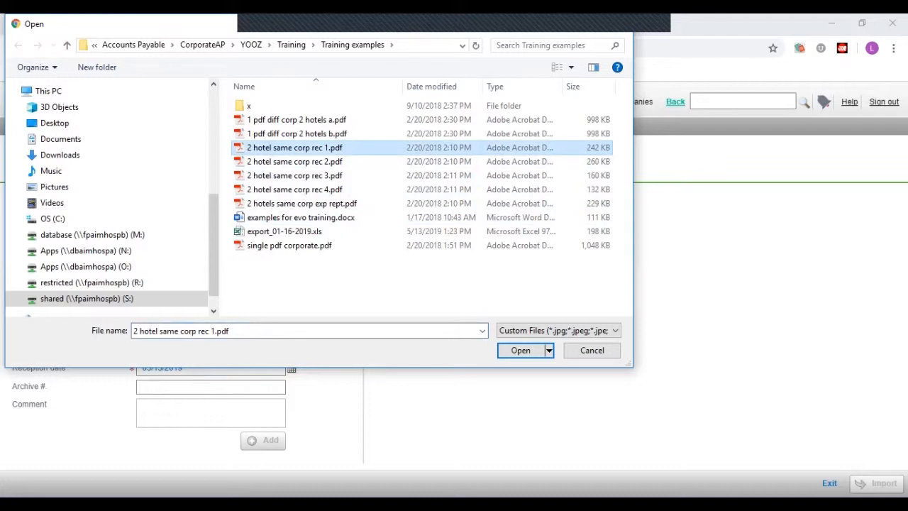
{"action": "left_click", "coordinate": [295, 161], "text": "ctrl"}
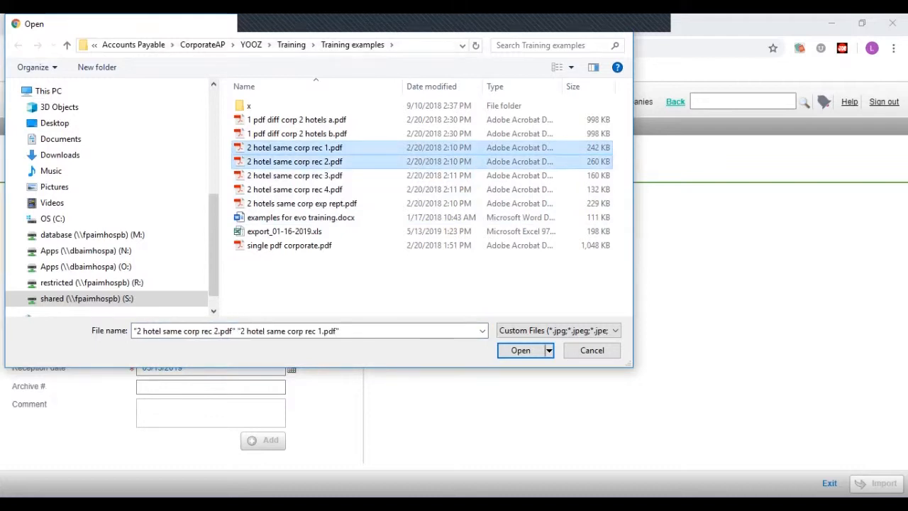
{"action": "left_click", "coordinate": [290, 176], "text": "ctrl"}
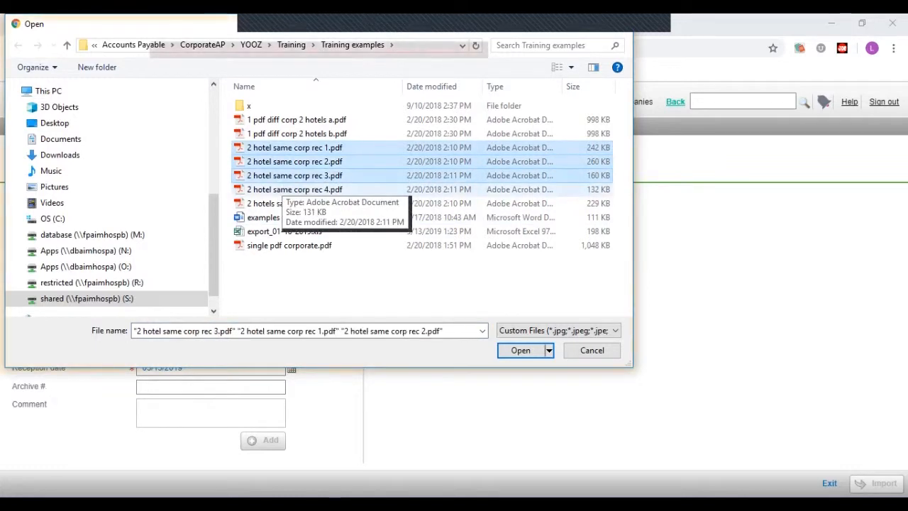
{"action": "left_click", "coordinate": [291, 189], "text": "ctrl"}
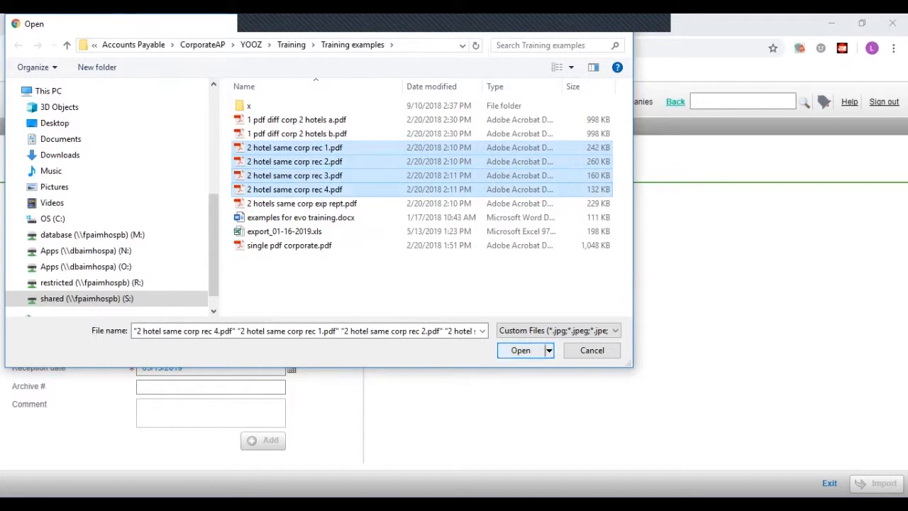
{"action": "left_click", "coordinate": [521, 351]}
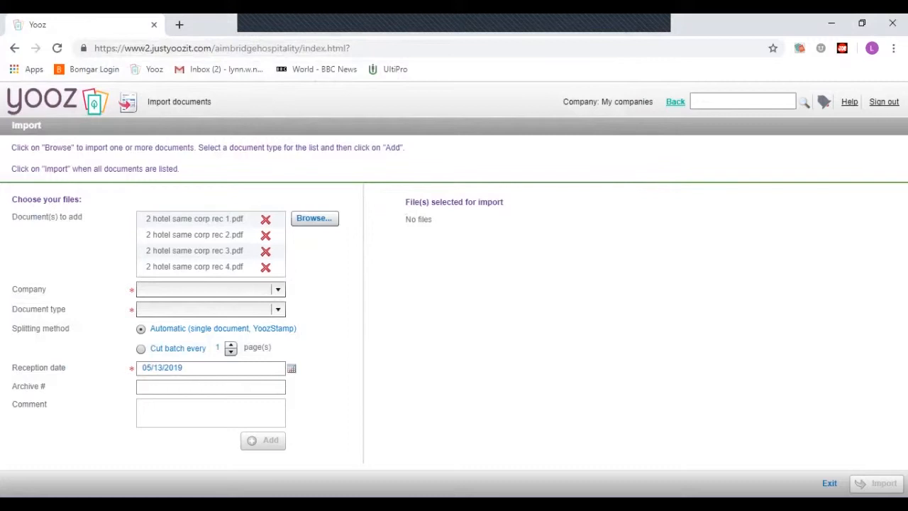
- Add all four receipt files to the import list as Other document for Aimbridge Hospitality, LLC, keeping the duplicates
{"action": "left_click", "coordinate": [277, 289]}
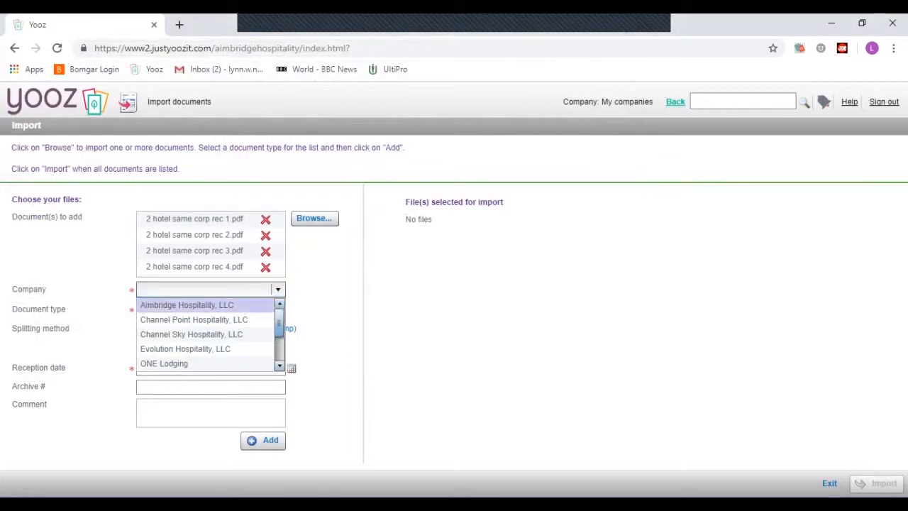
{"action": "left_click", "coordinate": [187, 305]}
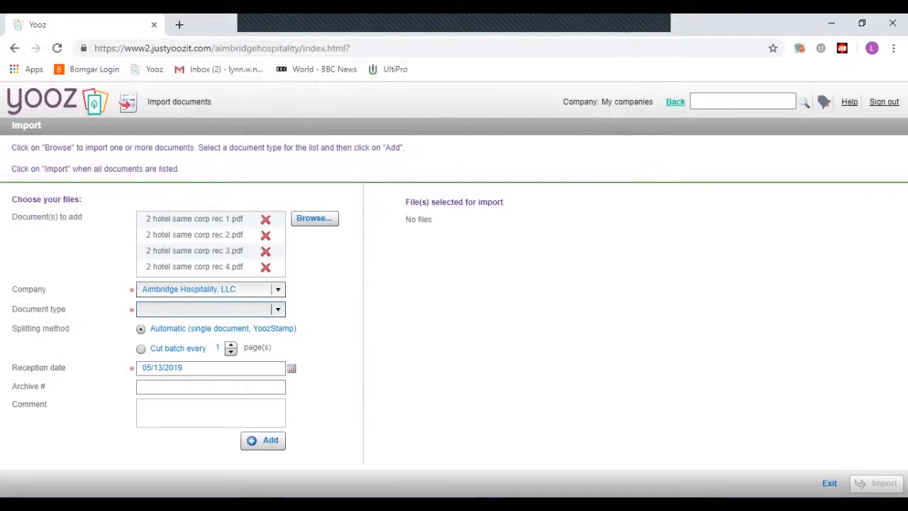
{"action": "left_click", "coordinate": [278, 309]}
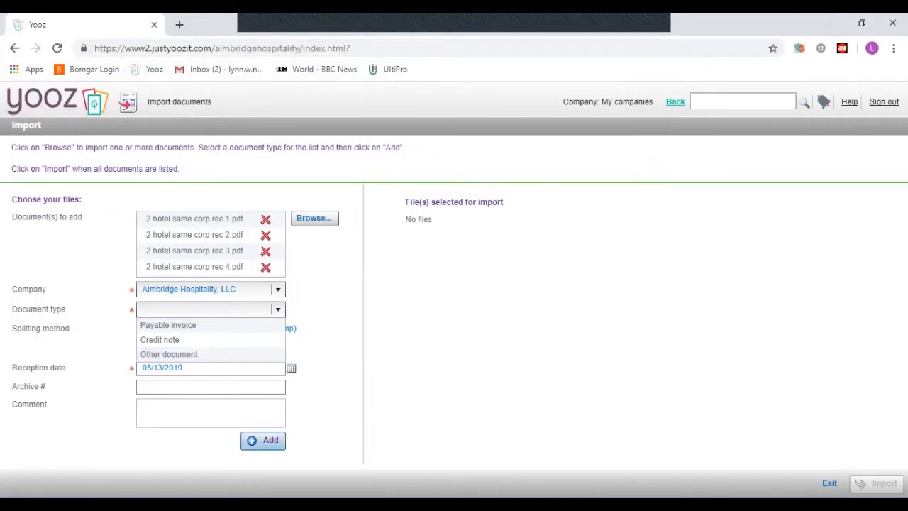
{"action": "left_click", "coordinate": [263, 440]}
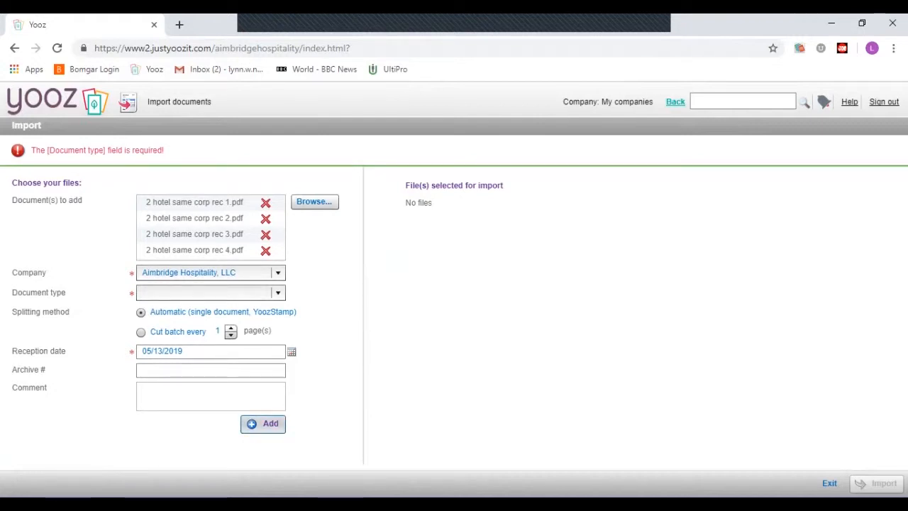
{"action": "left_click", "coordinate": [278, 292]}
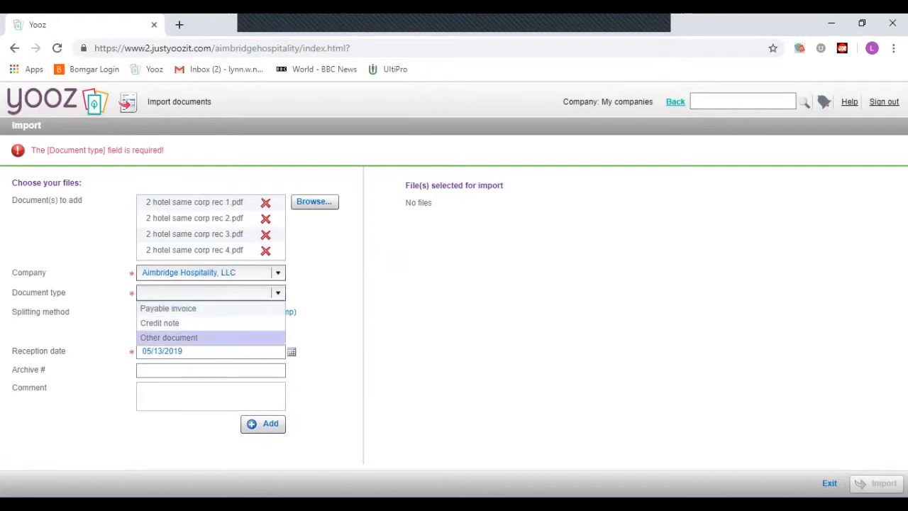
{"action": "left_click", "coordinate": [211, 338]}
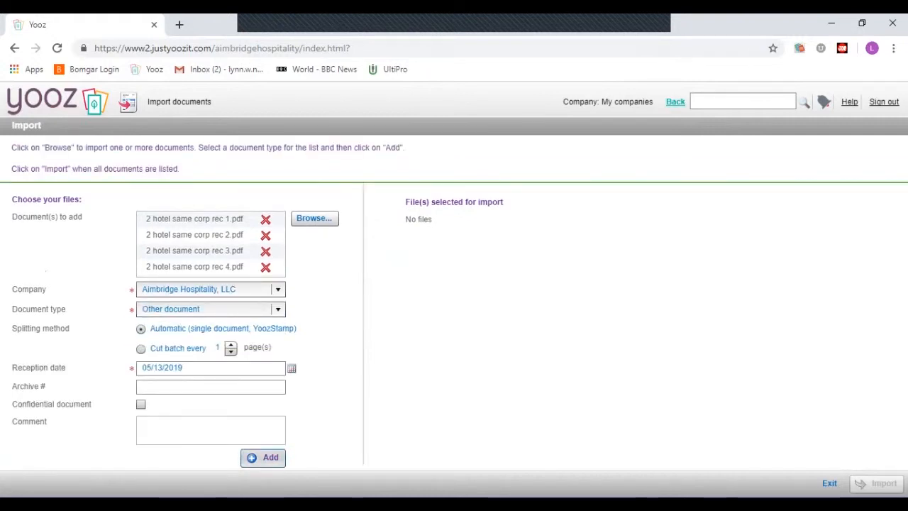
{"action": "left_click", "coordinate": [262, 457]}
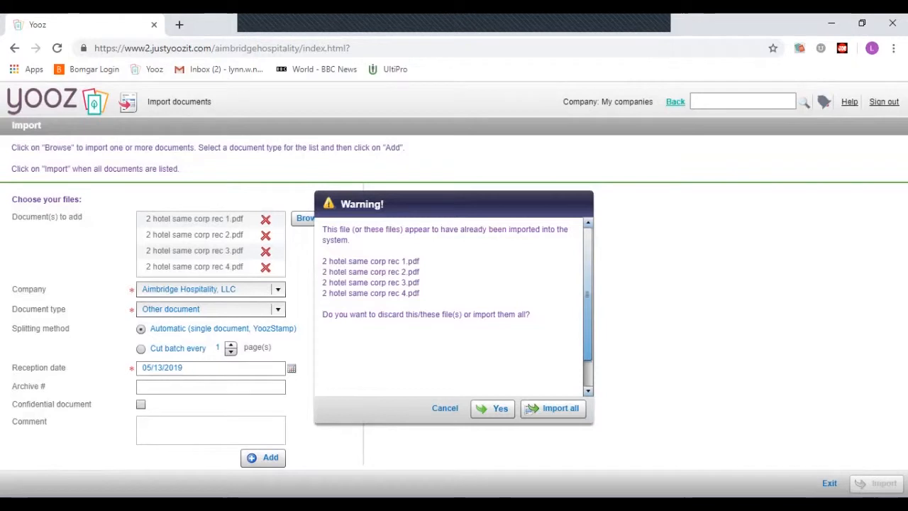
{"action": "left_click", "coordinate": [553, 408]}
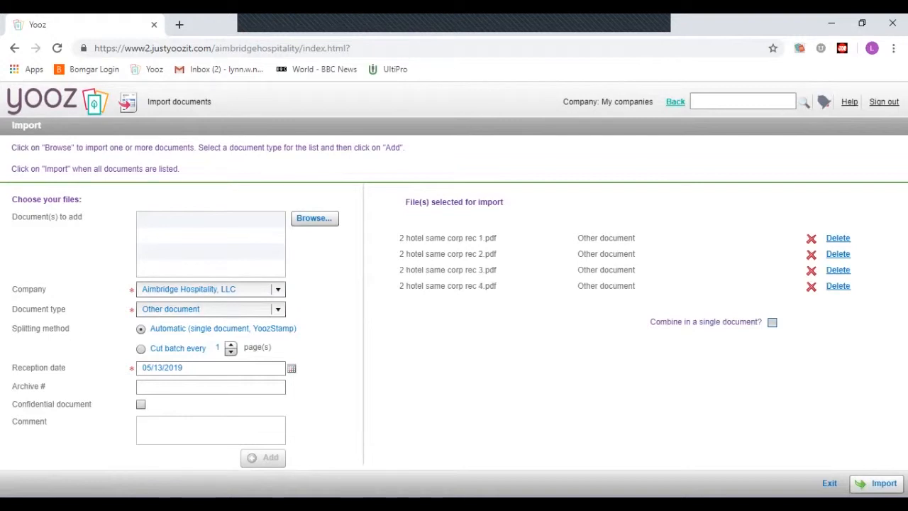
- Import the four receipts combined in a single document and return to the home page
{"action": "left_click", "coordinate": [773, 322]}
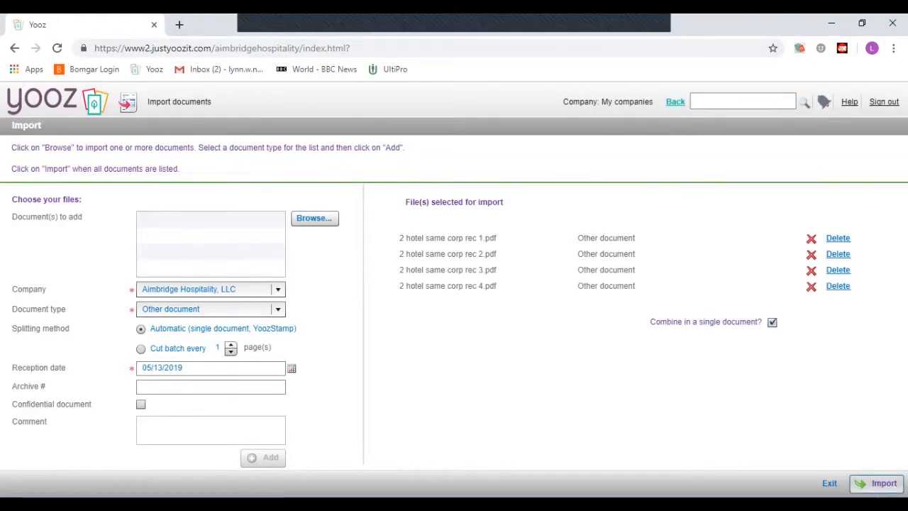
{"action": "left_click", "coordinate": [877, 483]}
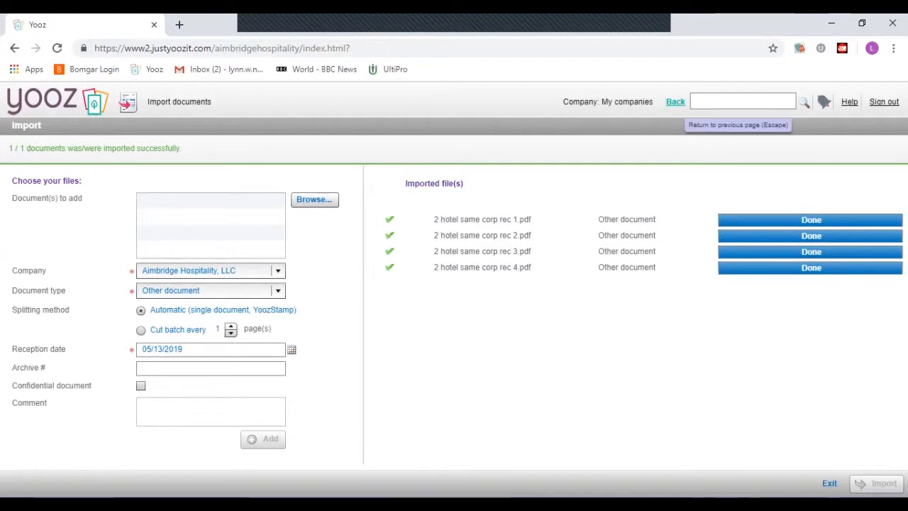
{"action": "left_click", "coordinate": [675, 102]}
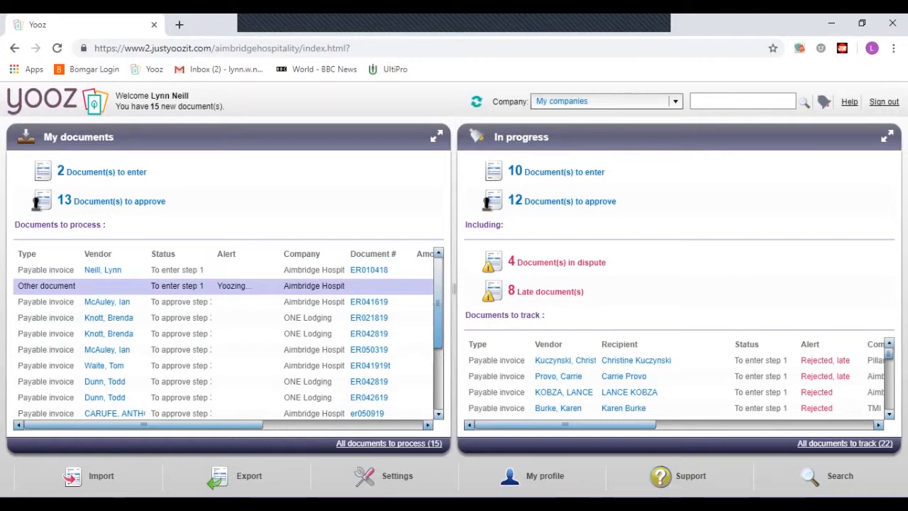
- Open the newly imported payable invoice at entry step 1 and list the other documents available to attach
{"action": "left_click", "coordinate": [103, 270]}
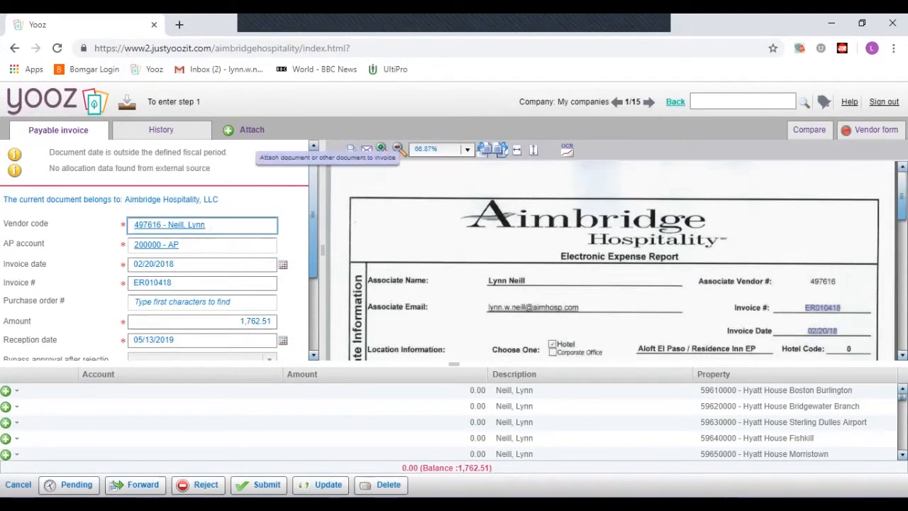
{"action": "left_click", "coordinate": [252, 130]}
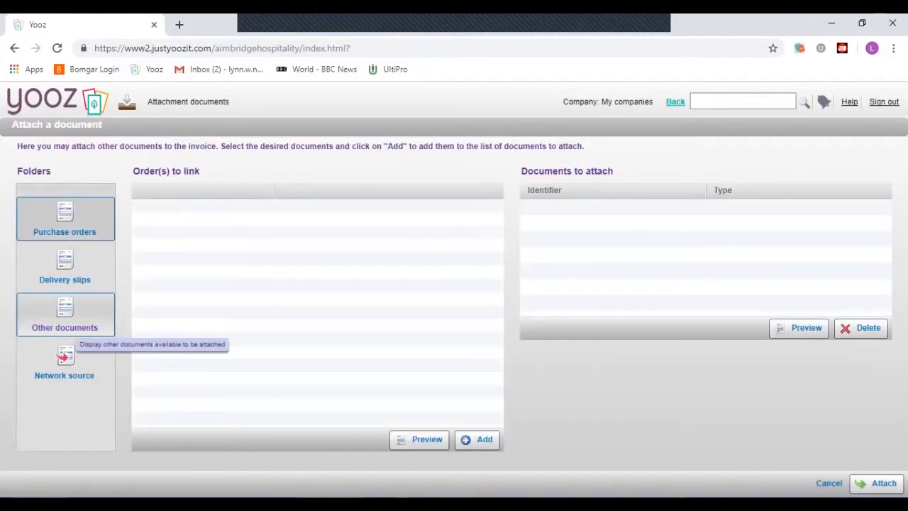
{"action": "left_click", "coordinate": [64, 316]}
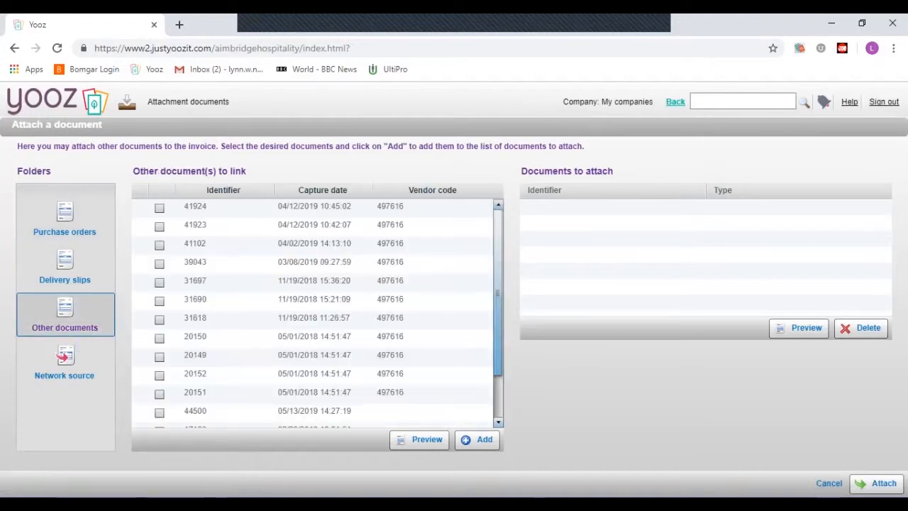
- Attach the other document captured 05/13/2019 14:27:19 to the payable invoice and open the attachment for viewing
{"action": "scroll", "coordinate": [213, 269], "scroll_direction": "down", "scroll_amount": 1}
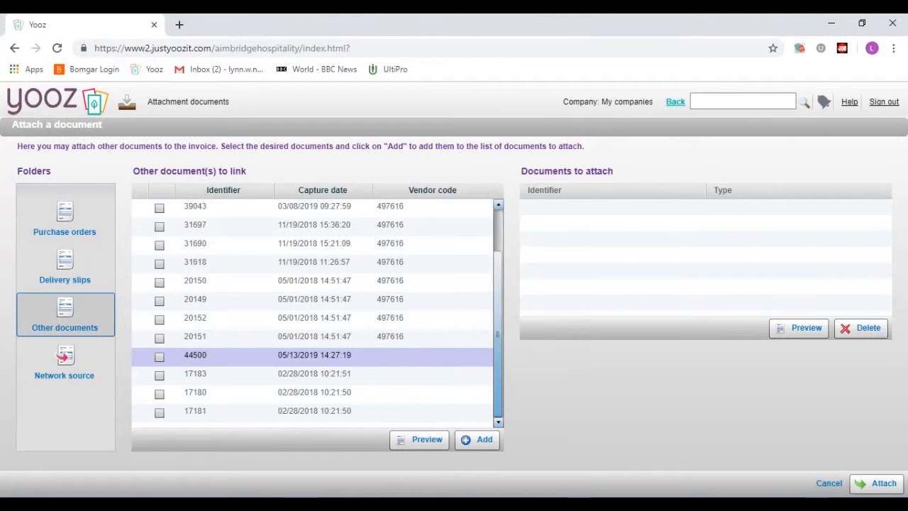
{"action": "left_click", "coordinate": [159, 357]}
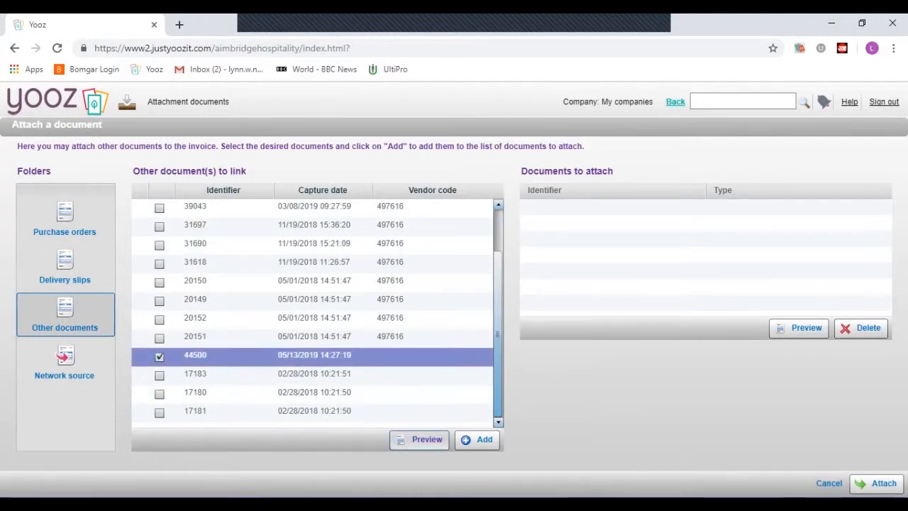
{"action": "left_click", "coordinate": [477, 439]}
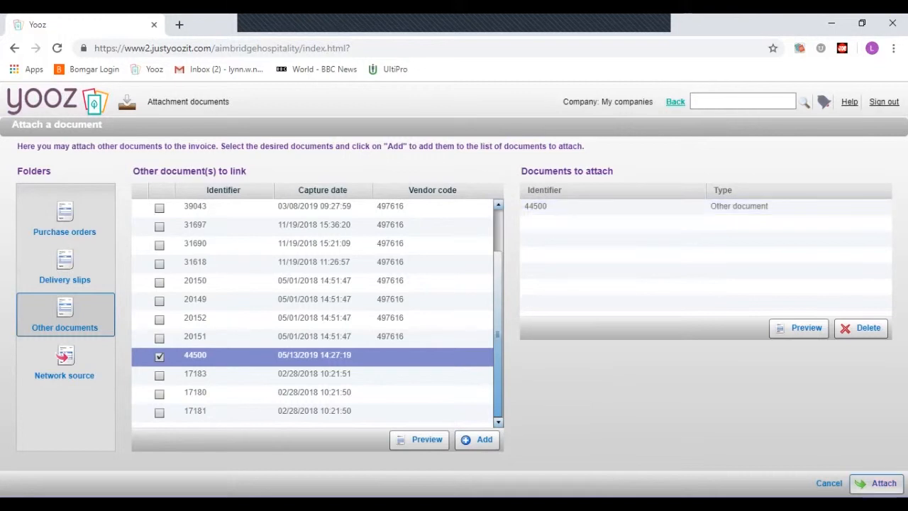
{"action": "left_click", "coordinate": [878, 483]}
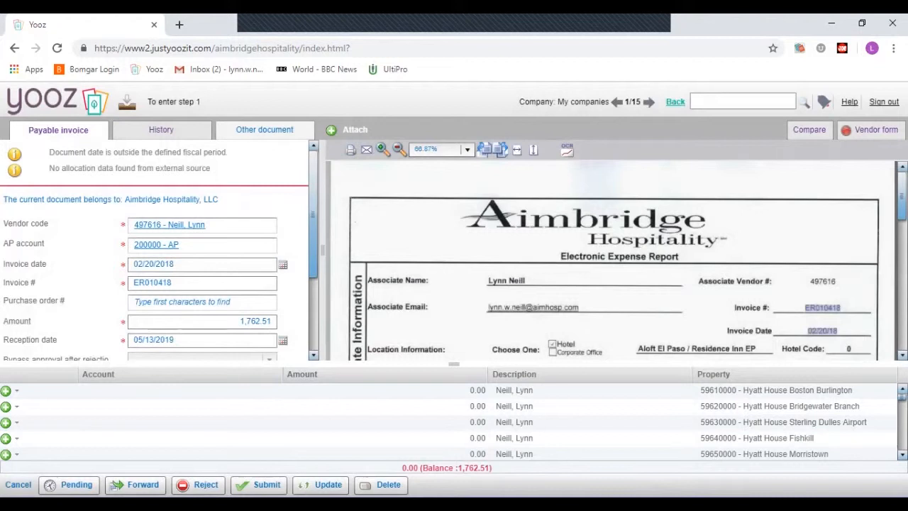
{"action": "left_click", "coordinate": [264, 130]}
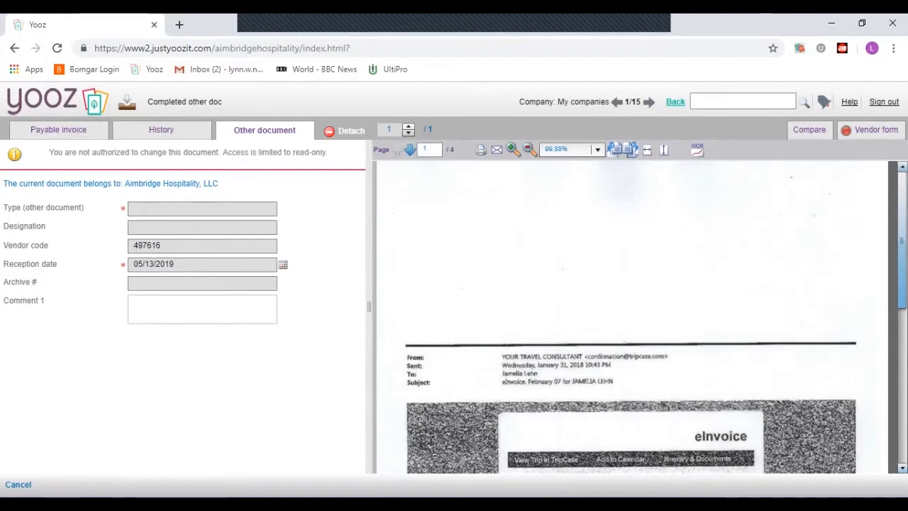
- Page through the attached receipts document to its last page and return to the payable invoice
{"action": "left_click", "coordinate": [411, 150]}
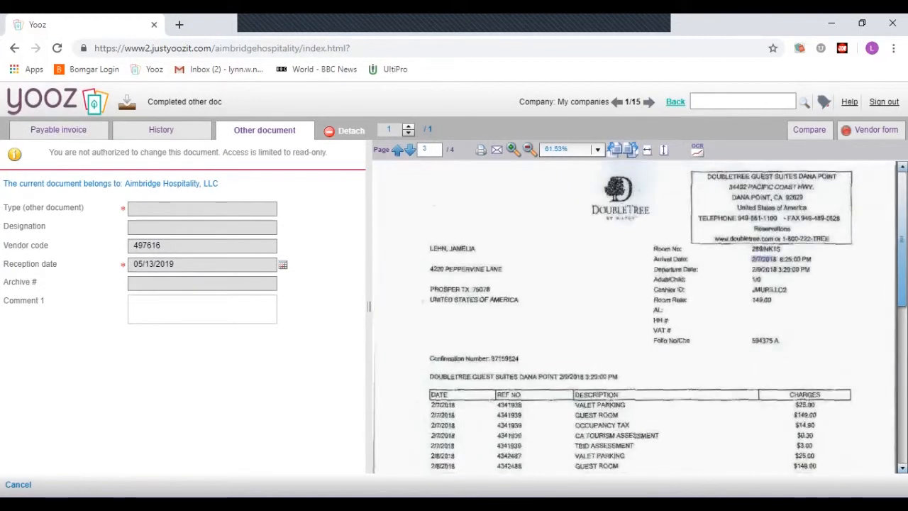
{"action": "left_click", "coordinate": [410, 149]}
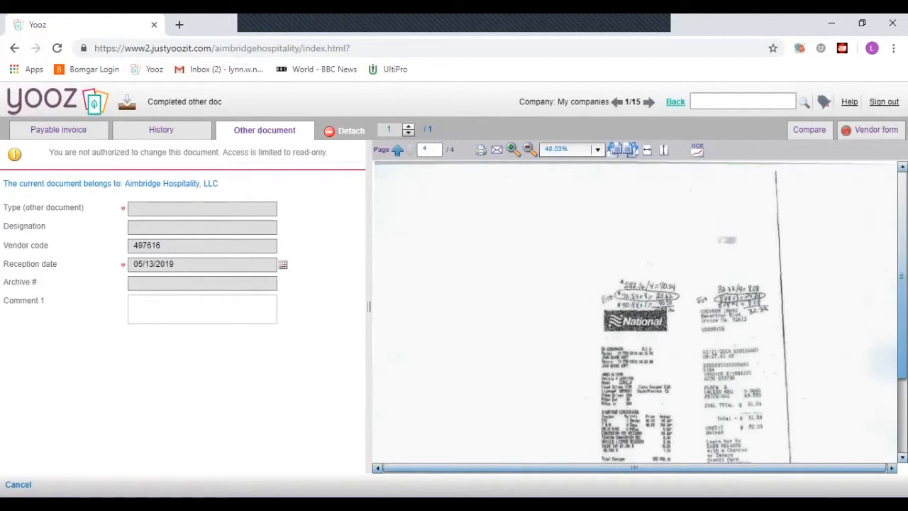
{"action": "left_click", "coordinate": [58, 130]}
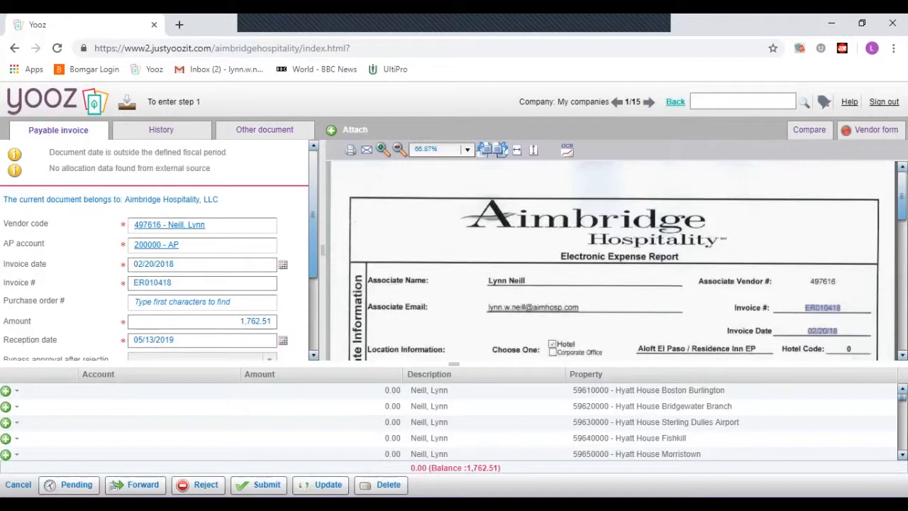
- Assign the ledger account 60021.0001 - CORP-LODGING & TRANSP GEN to the first allocation line for the travel expenses
{"action": "scroll", "coordinate": [155, 252], "scroll_direction": "down", "scroll_amount": 1}
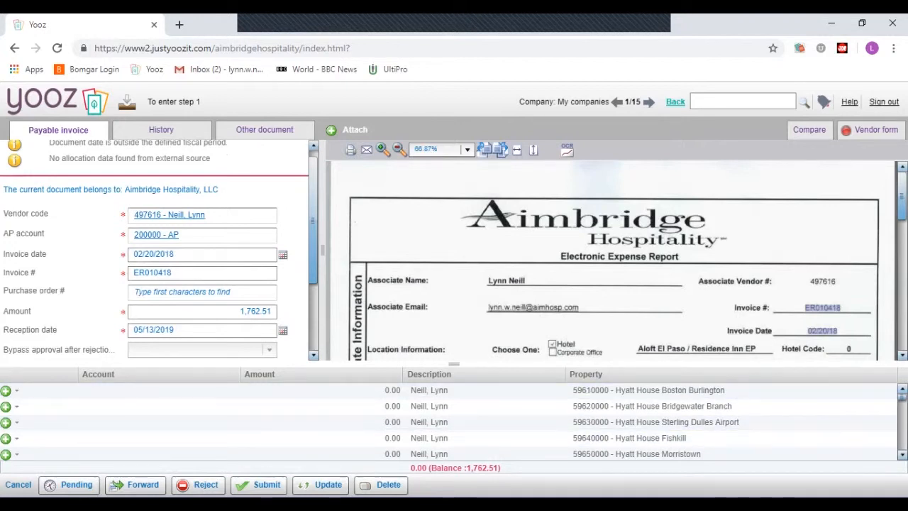
{"action": "scroll", "coordinate": [613, 261], "scroll_direction": "down", "scroll_amount": 5}
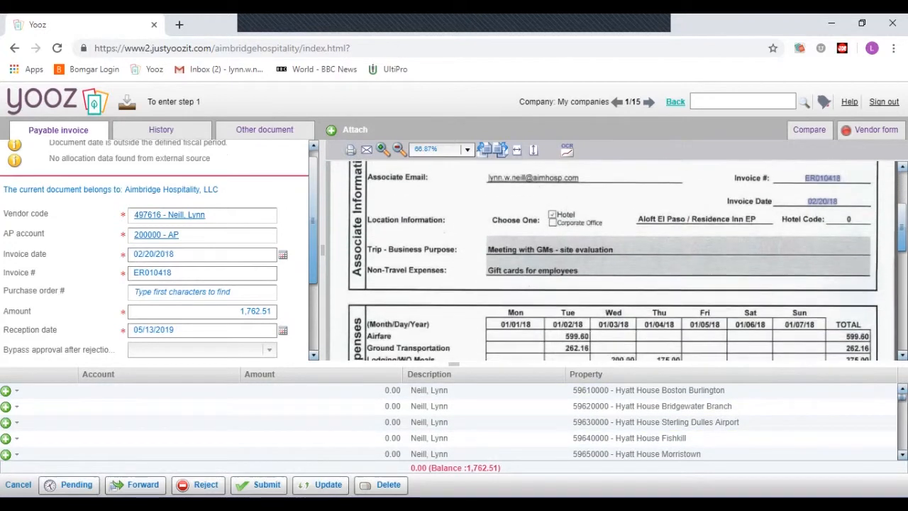
{"action": "scroll", "coordinate": [613, 261], "scroll_direction": "down", "scroll_amount": 1}
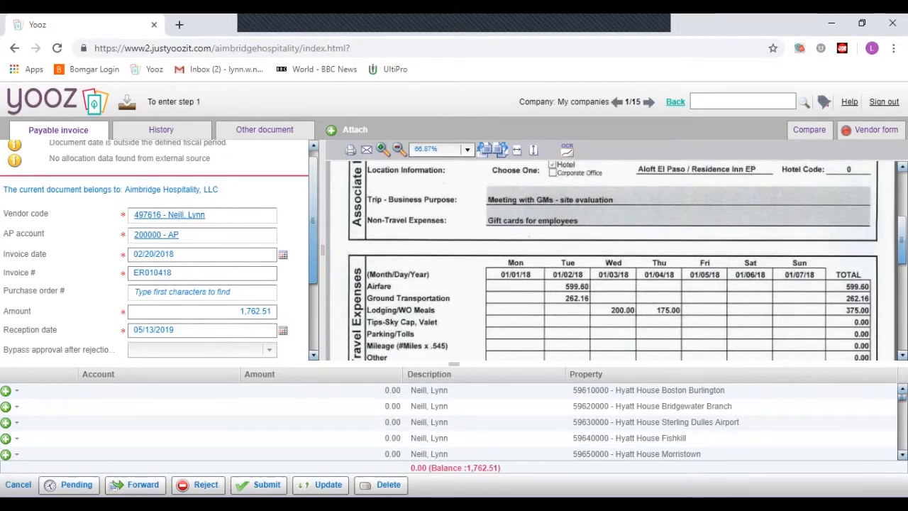
{"action": "scroll", "coordinate": [613, 261], "scroll_direction": "down", "scroll_amount": 2}
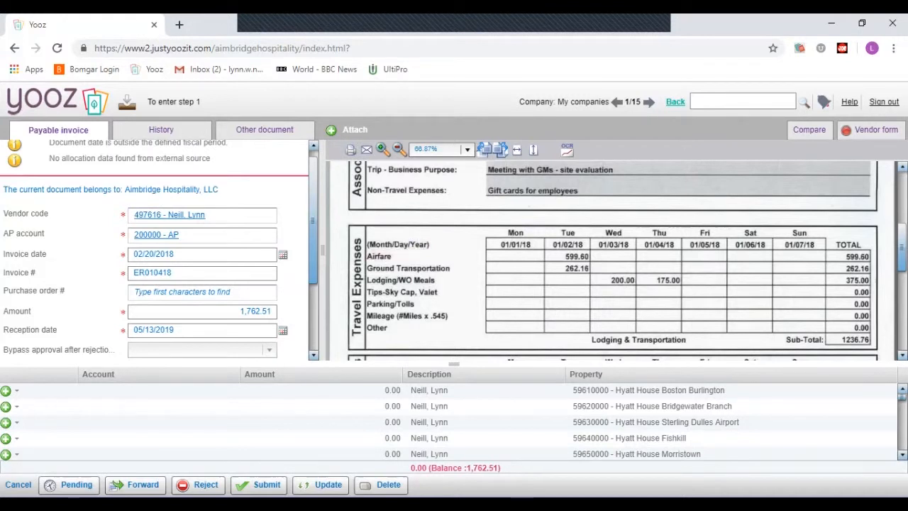
{"action": "left_click", "coordinate": [159, 391]}
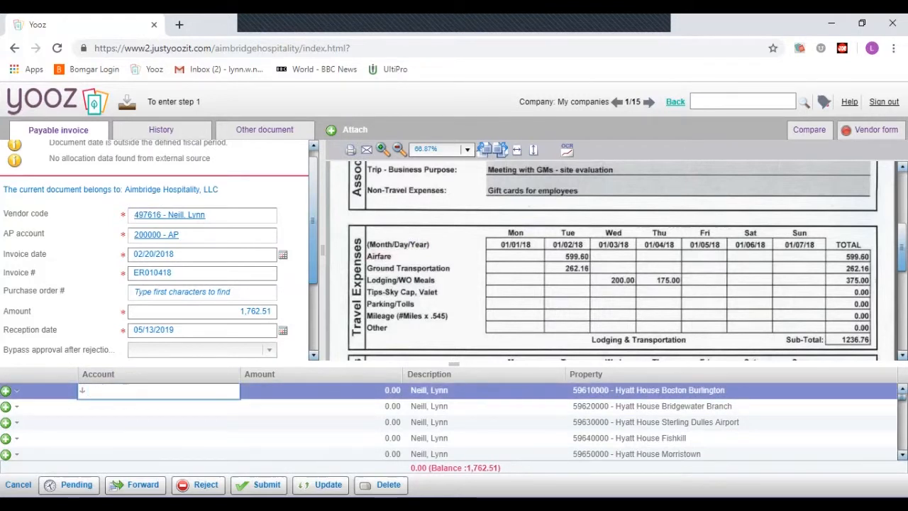
{"action": "type", "text": "corp"}
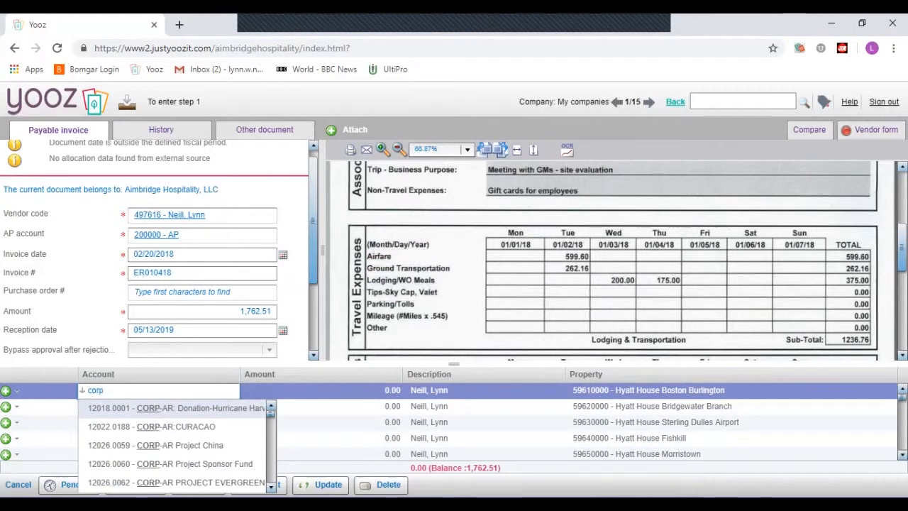
{"action": "scroll", "coordinate": [174, 445], "scroll_direction": "down", "scroll_amount": 10}
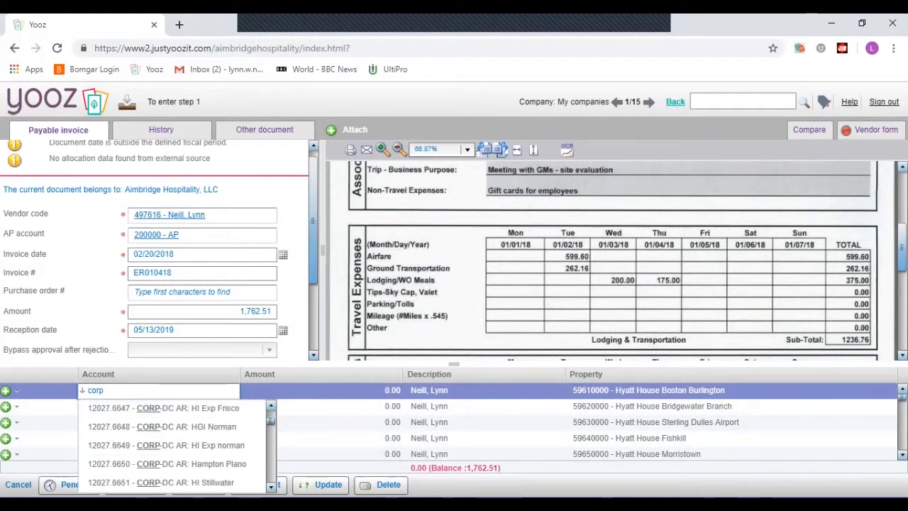
{"action": "scroll", "coordinate": [174, 444], "scroll_direction": "down", "scroll_amount": 10}
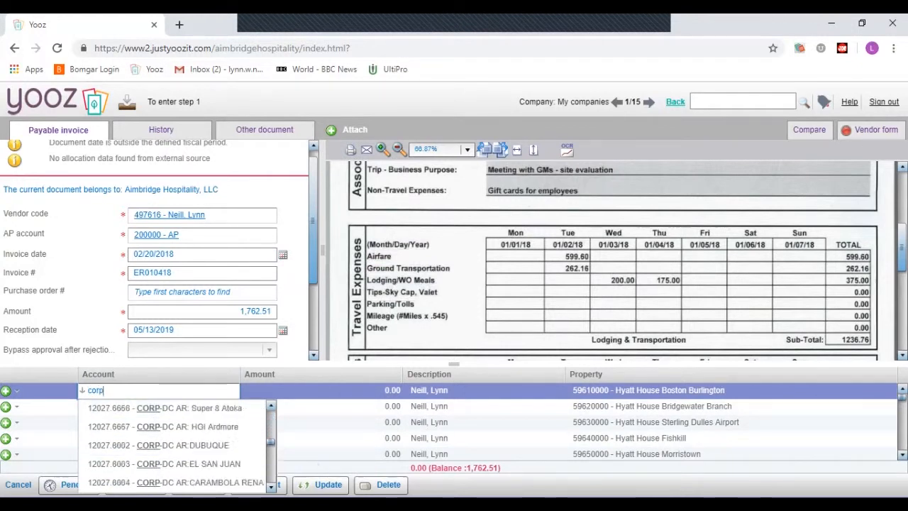
{"action": "scroll", "coordinate": [173, 445], "scroll_direction": "down", "scroll_amount": 3}
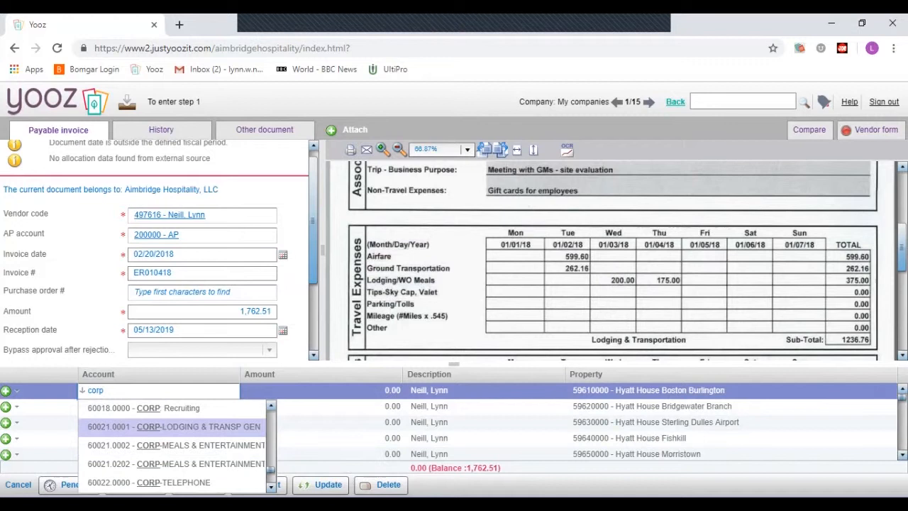
{"action": "left_click", "coordinate": [174, 426]}
{"action": "key", "text": "Tab"}
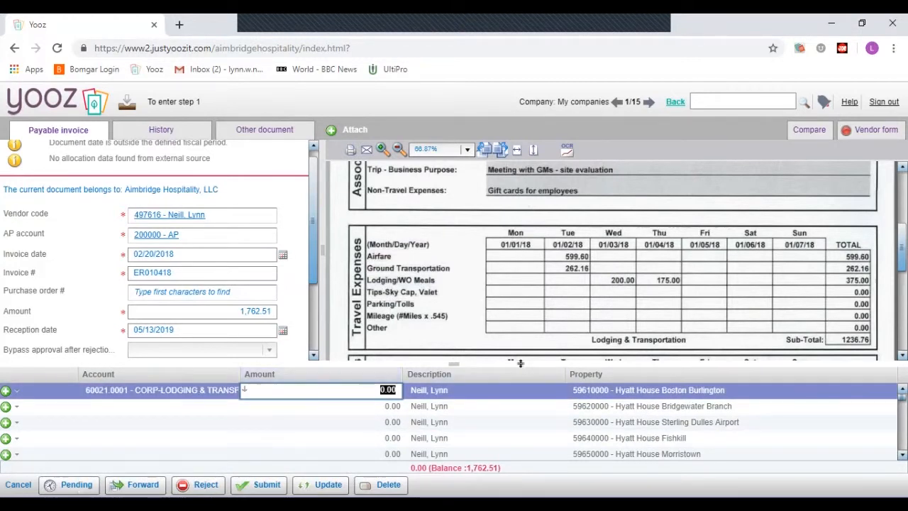
- Set the first allocation line's amount to 1236.76 and its property to 80000001 - Aimbridge Hospitality, LLC
{"action": "type", "text": "12"}
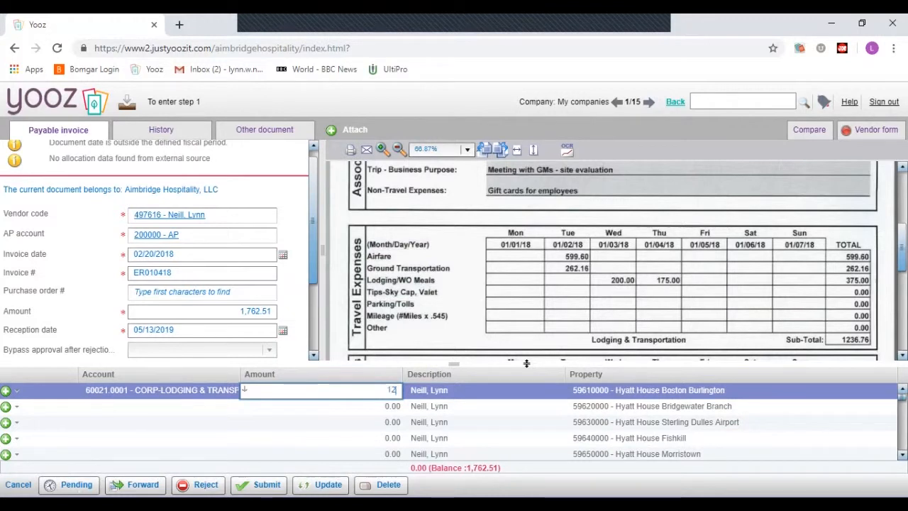
{"action": "type", "text": "36.76"}
{"action": "key", "text": "Tab"}
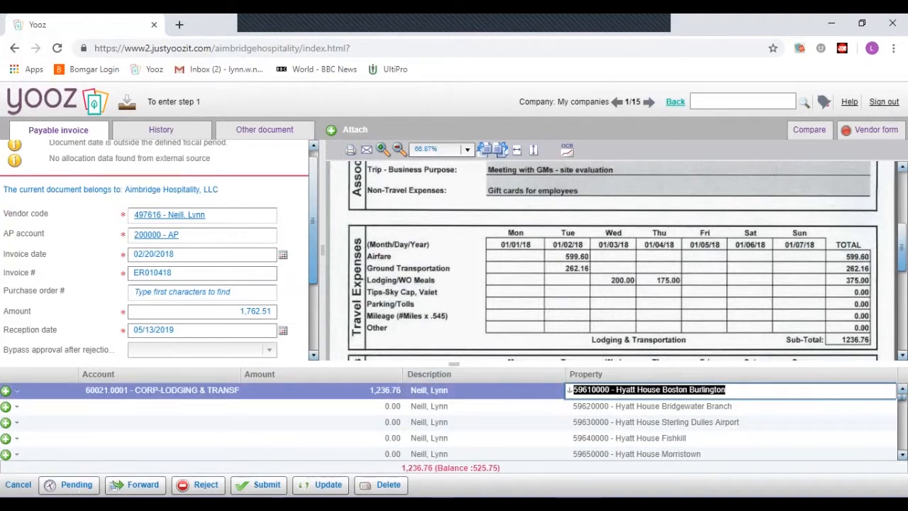
{"action": "key", "text": "BackSpace"}
{"action": "type", "text": "8000000"}
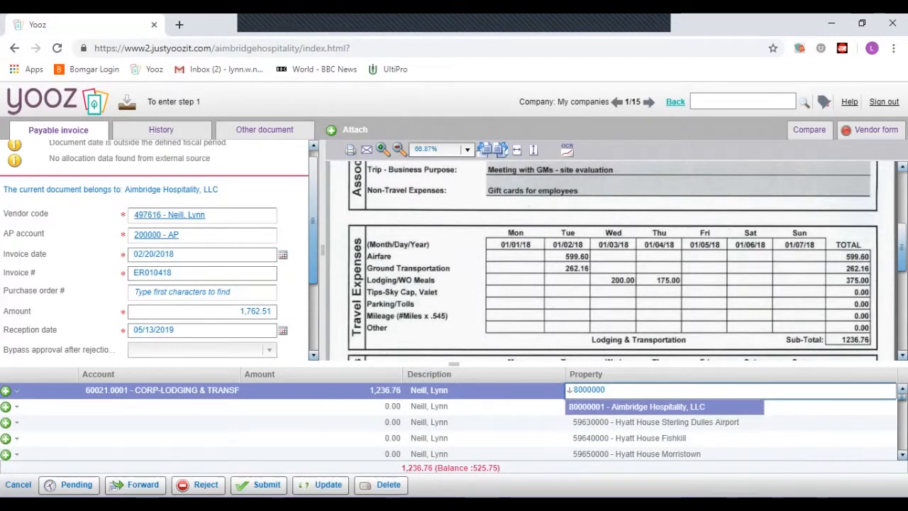
{"action": "key", "text": "Return"}
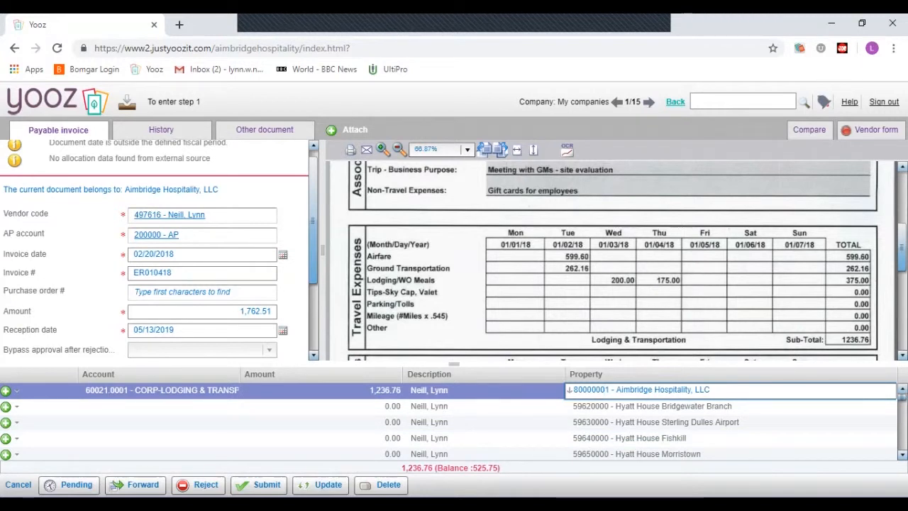
- Assign the ledger account 60021.0202 - CORP-MEALS & ENTERTAINMENT to the second allocation line for the meal expenses
{"action": "scroll", "coordinate": [613, 260], "scroll_direction": "down", "scroll_amount": 3}
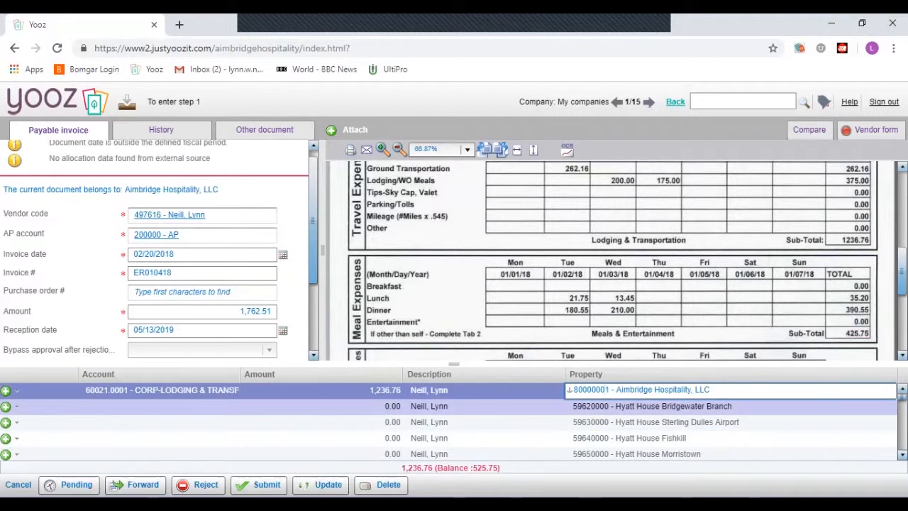
{"action": "left_click", "coordinate": [159, 406]}
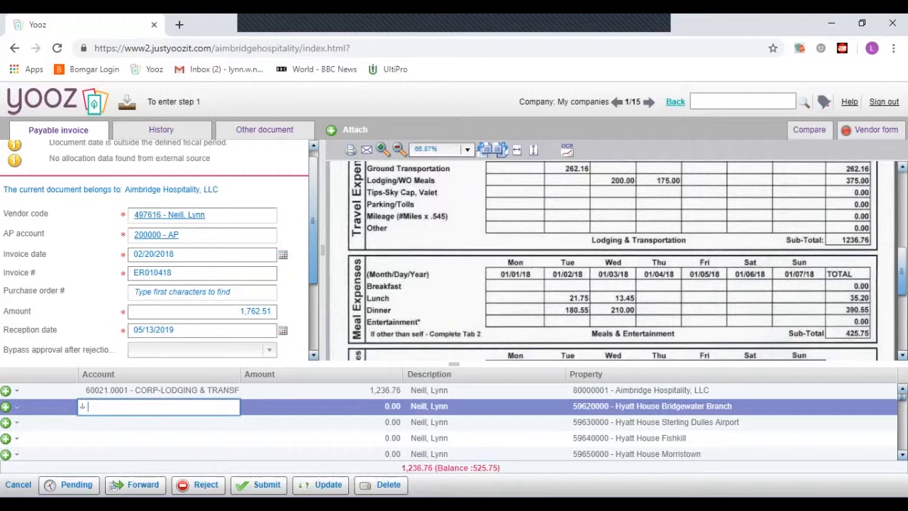
{"action": "type", "text": "corp"}
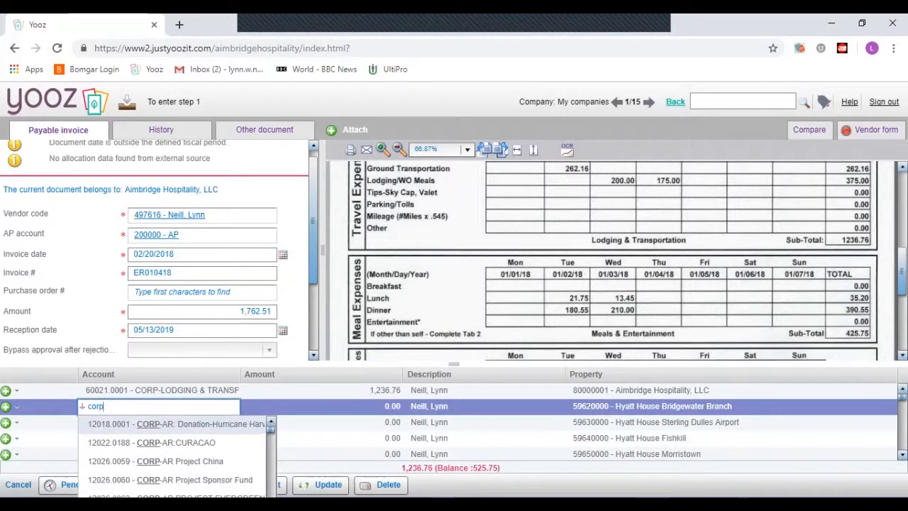
{"action": "scroll", "coordinate": [174, 442], "scroll_direction": "down", "scroll_amount": 5}
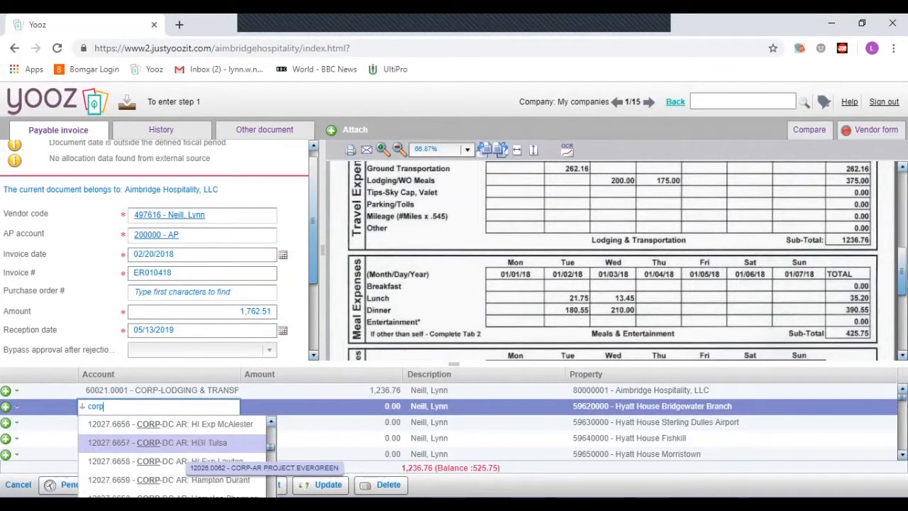
{"action": "scroll", "coordinate": [174, 442], "scroll_direction": "down", "scroll_amount": 10}
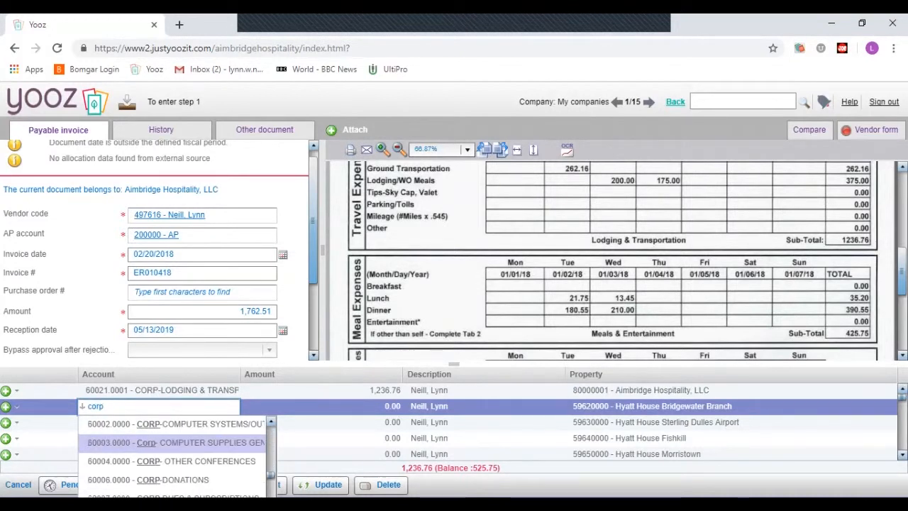
{"action": "scroll", "coordinate": [174, 442], "scroll_direction": "down", "scroll_amount": 1}
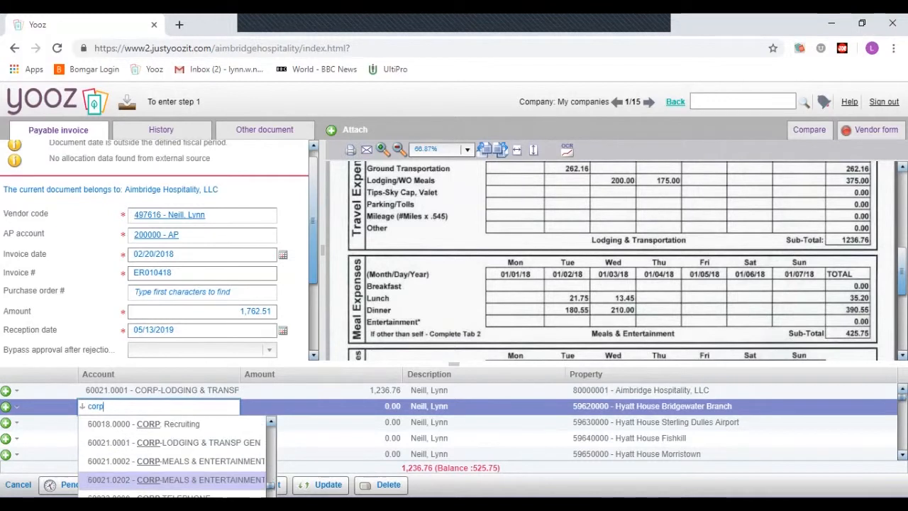
{"action": "left_click", "coordinate": [188, 481]}
{"action": "key", "text": "Tab"}
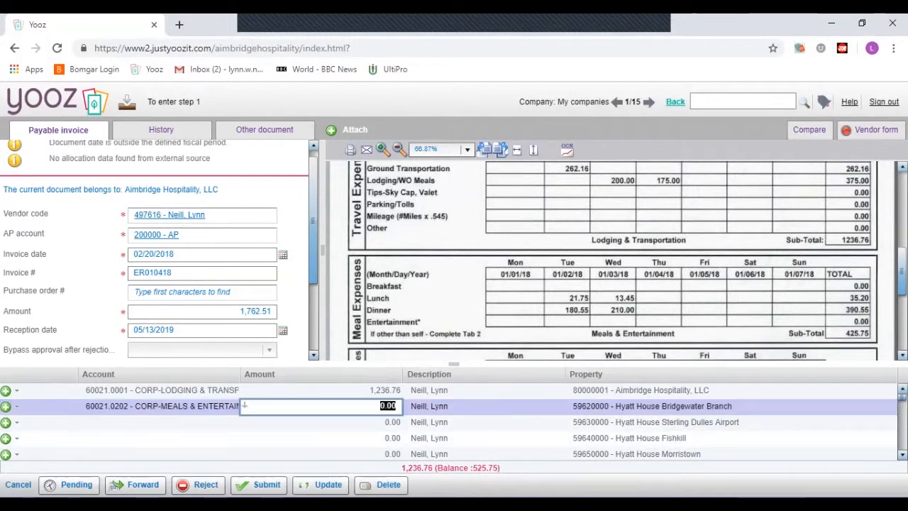
- Set the second allocation line's amount to 425.75 and its property to 80000001 - Aimbridge Hospitality, LLC
{"action": "type", "text": "425.75"}
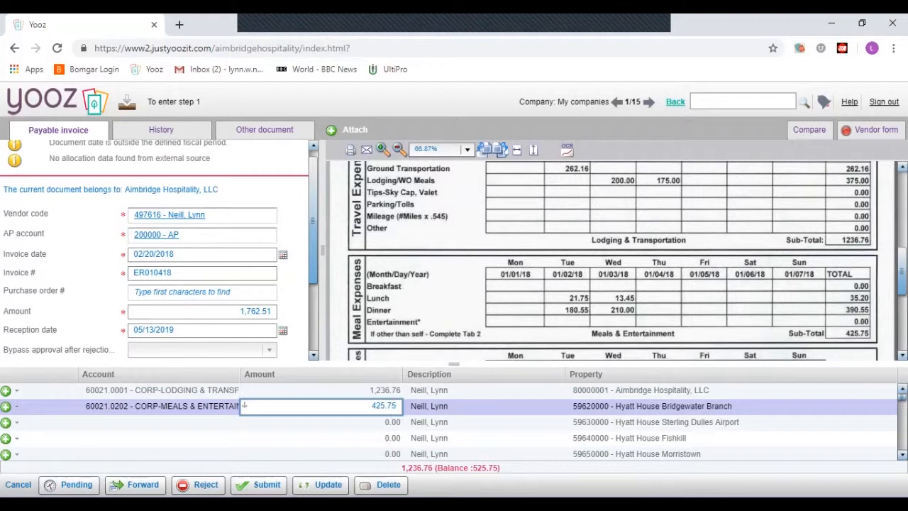
{"action": "key", "text": "Tab"}
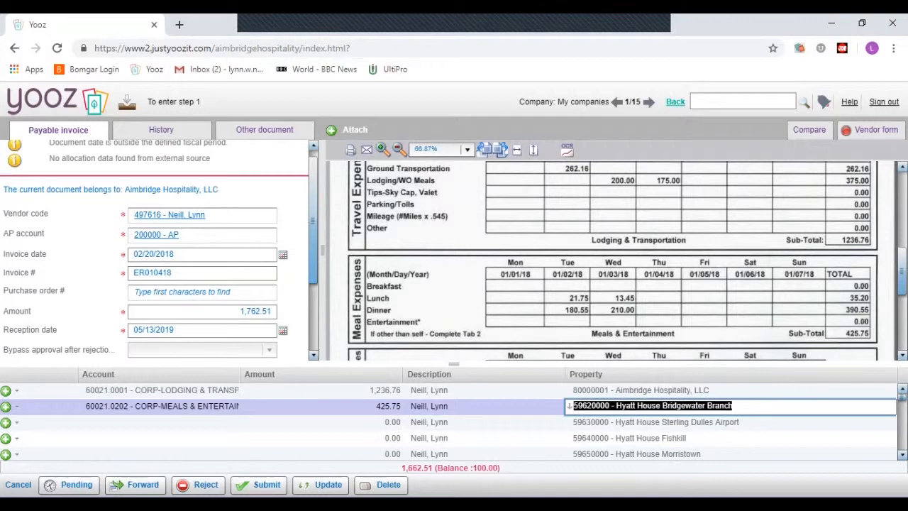
{"action": "type", "text": "80000001"}
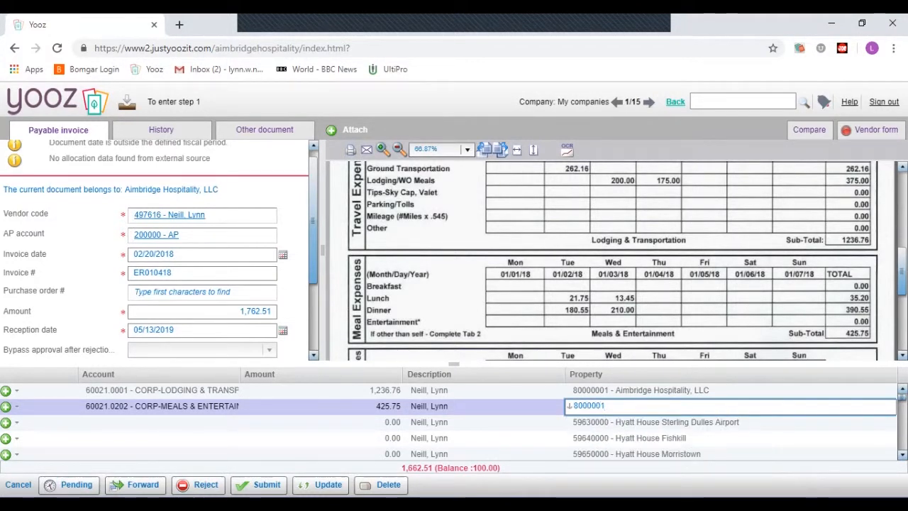
{"action": "key", "text": "BackSpace"}
{"action": "type", "text": "01"}
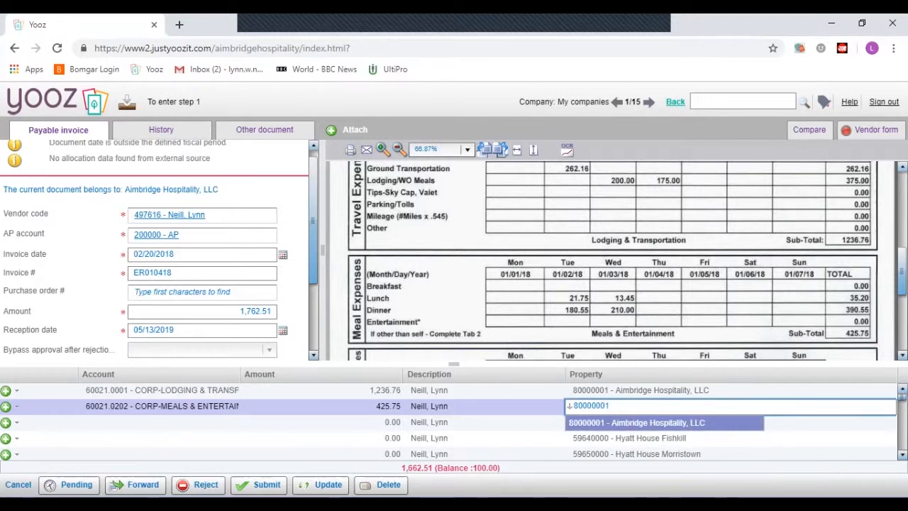
{"action": "key", "text": "Return"}
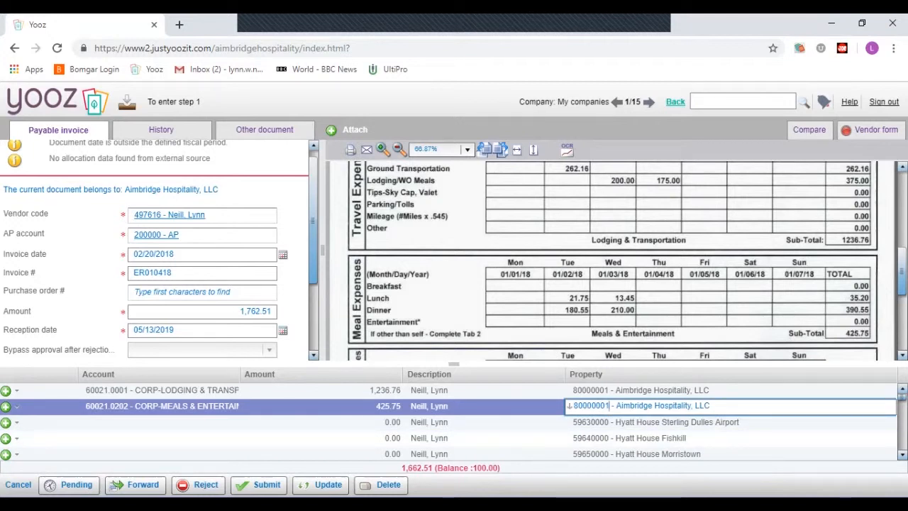
- Assign the ledger account 60027.0000 - CORP-EMPLOYEE RELATIONS to the third allocation line for the employee relations expense
{"action": "scroll", "coordinate": [614, 259], "scroll_direction": "down", "scroll_amount": 3}
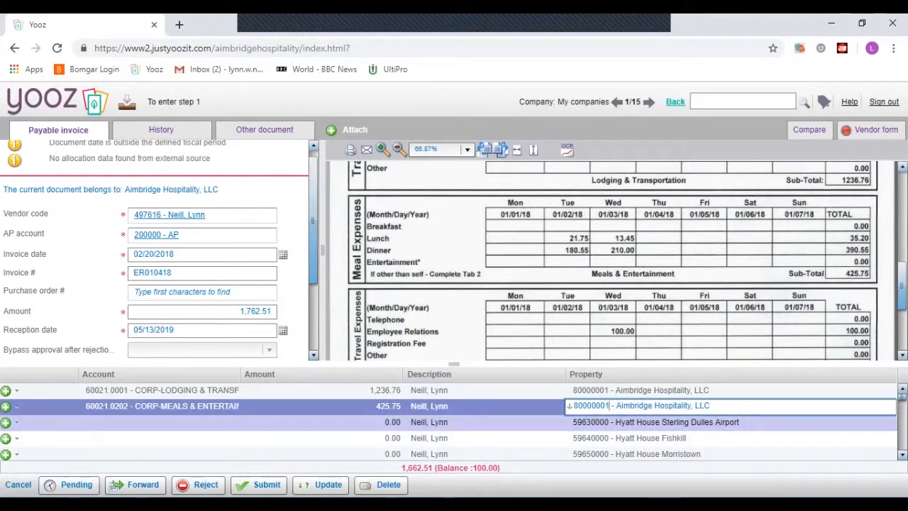
{"action": "left_click", "coordinate": [158, 423]}
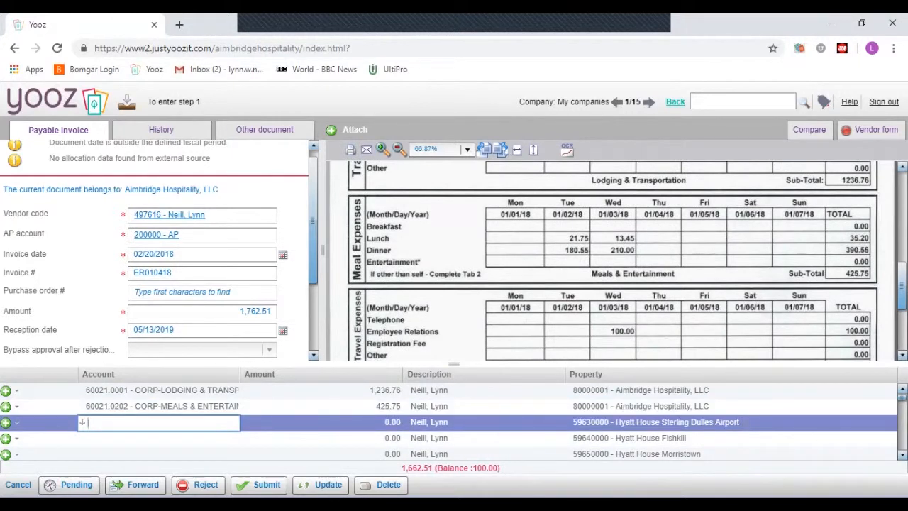
{"action": "type", "text": "corp"}
{"action": "scroll", "coordinate": [173, 397], "scroll_direction": "down", "scroll_amount": 7}
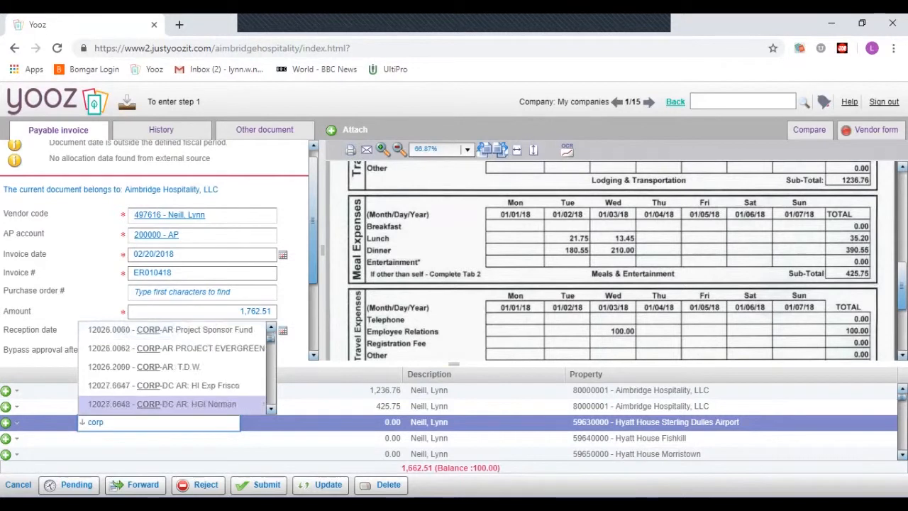
{"action": "scroll", "coordinate": [173, 366], "scroll_direction": "down", "scroll_amount": 5}
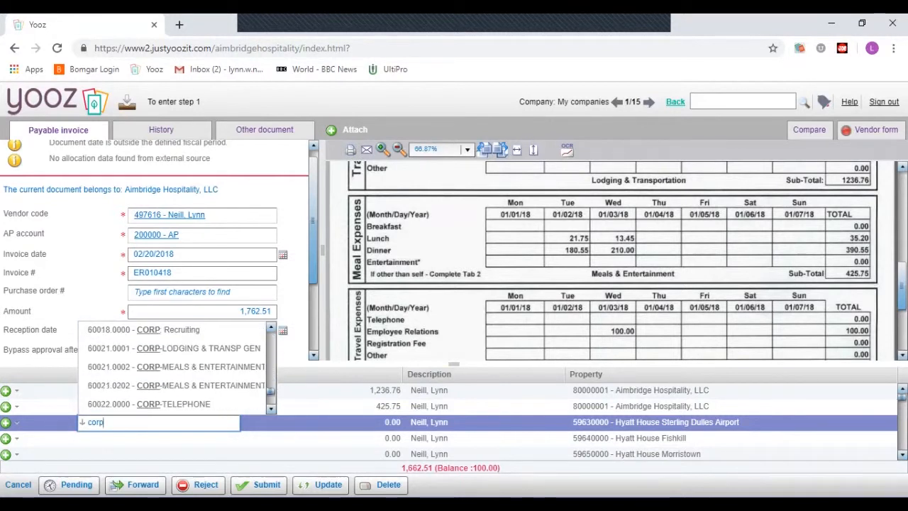
{"action": "scroll", "coordinate": [174, 367], "scroll_direction": "down", "scroll_amount": 2}
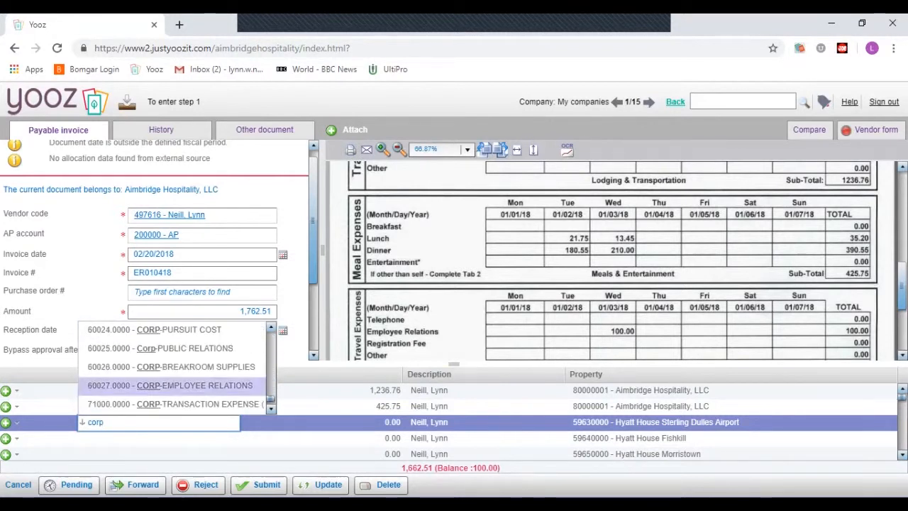
{"action": "left_click", "coordinate": [170, 386]}
{"action": "key", "text": "Tab"}
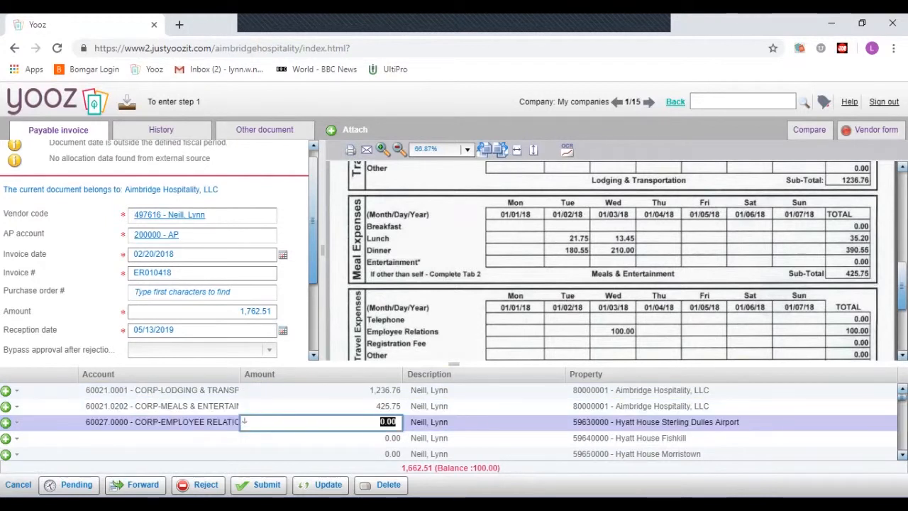
- Set the third allocation line's amount to 100.00 and its property to 80000001 - Aimbridge Hospitality, LLC
{"action": "type", "text": "100.00"}
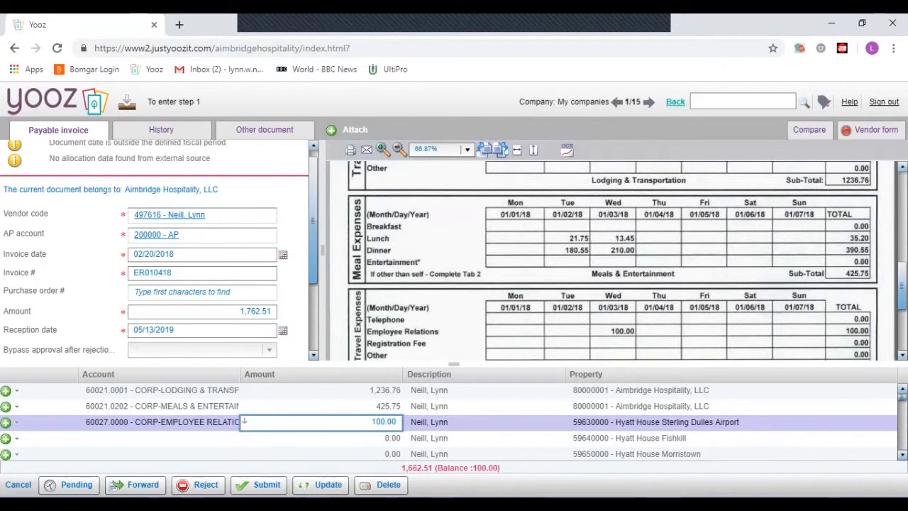
{"action": "key", "text": "Tab"}
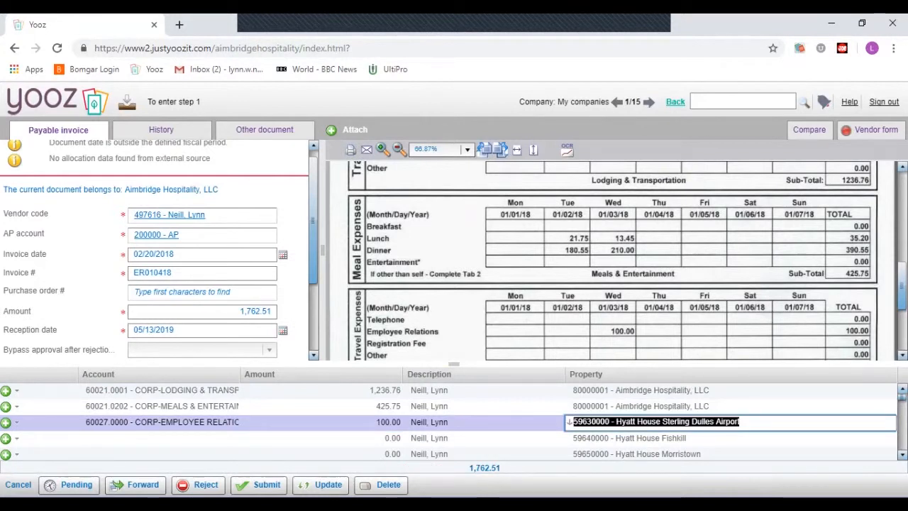
{"action": "type", "text": "aimbrid"}
{"action": "key", "text": "Down"}
{"action": "key", "text": "Return"}
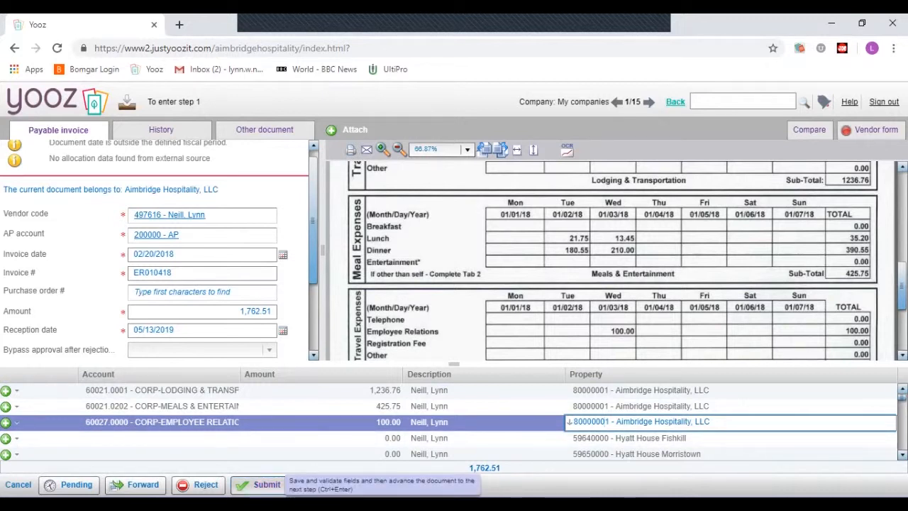
- Submit the payable invoice to the preselected manager for approval and return to the home page to locate it among the documents to track
{"action": "left_click", "coordinate": [266, 485]}
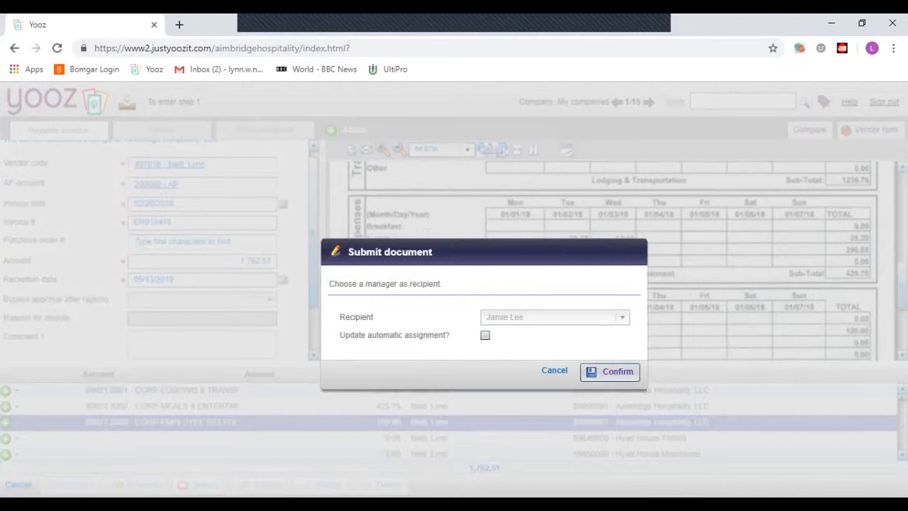
{"action": "left_click", "coordinate": [610, 371]}
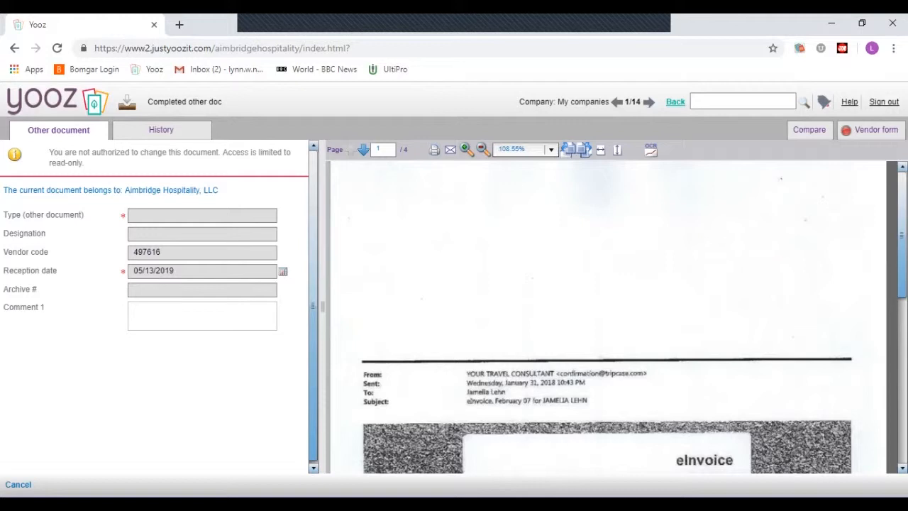
{"action": "left_click", "coordinate": [675, 102]}
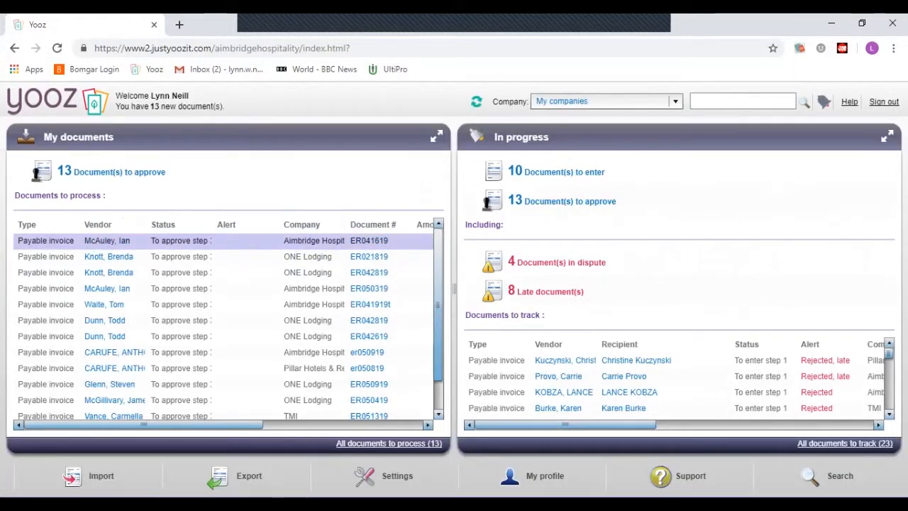
{"action": "scroll", "coordinate": [639, 376], "scroll_direction": "down", "scroll_amount": 5}
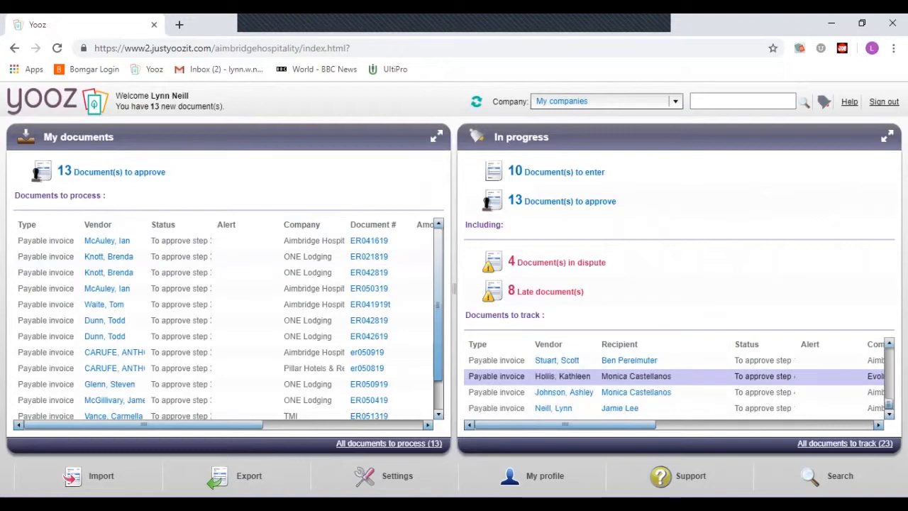